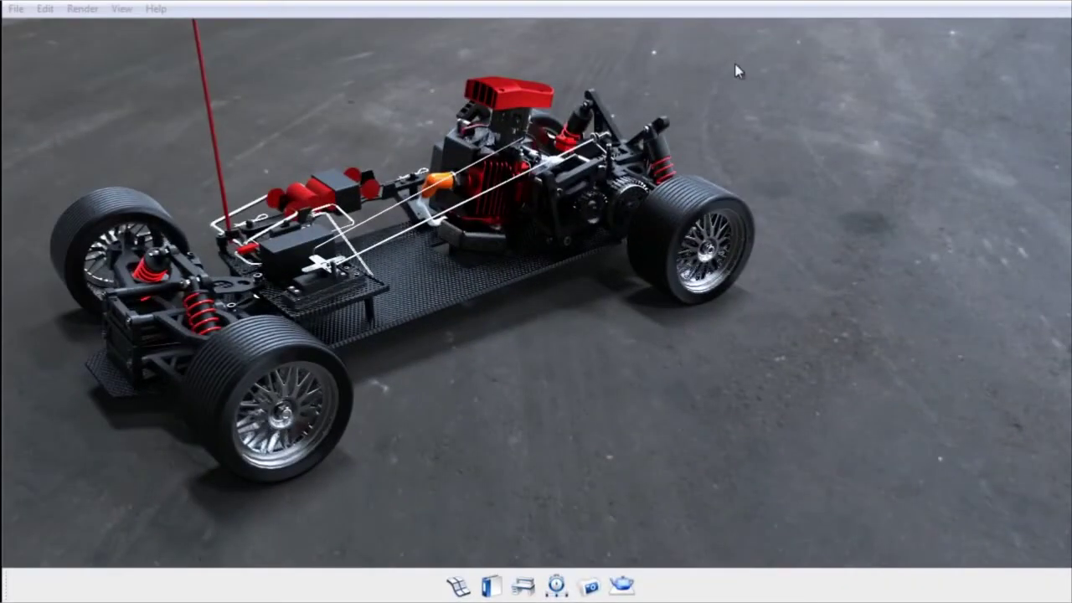
Open the animation timeline and start a guided rotation-type part animation.
{"action": "left_click", "coordinate": [559, 586]}
{"action": "left_click_drag", "start_coordinate": [771, 299], "coordinate": [611, 464]}
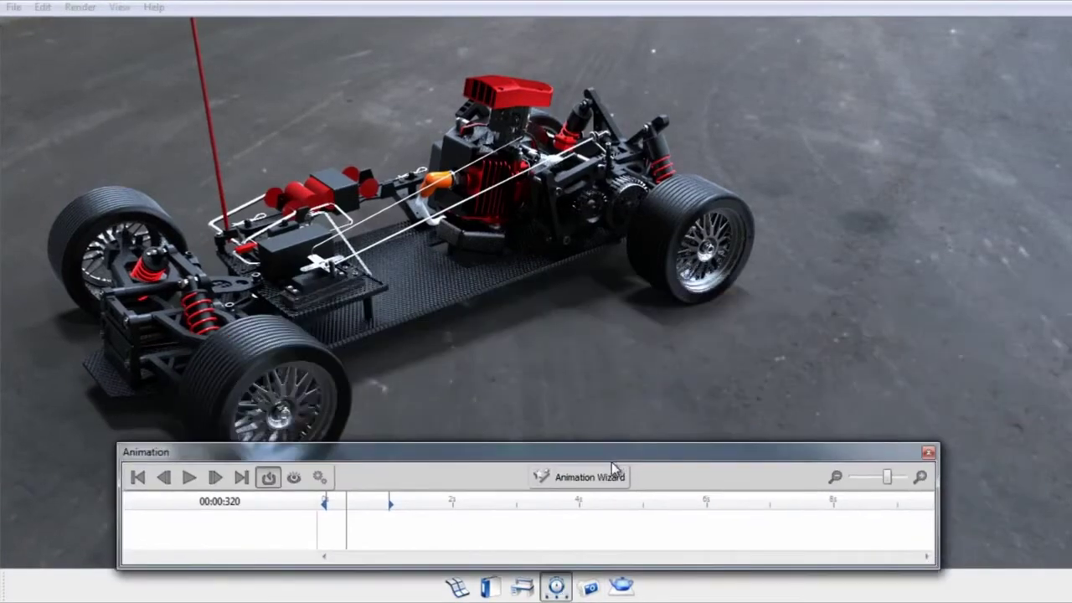
{"action": "left_click", "coordinate": [605, 482]}
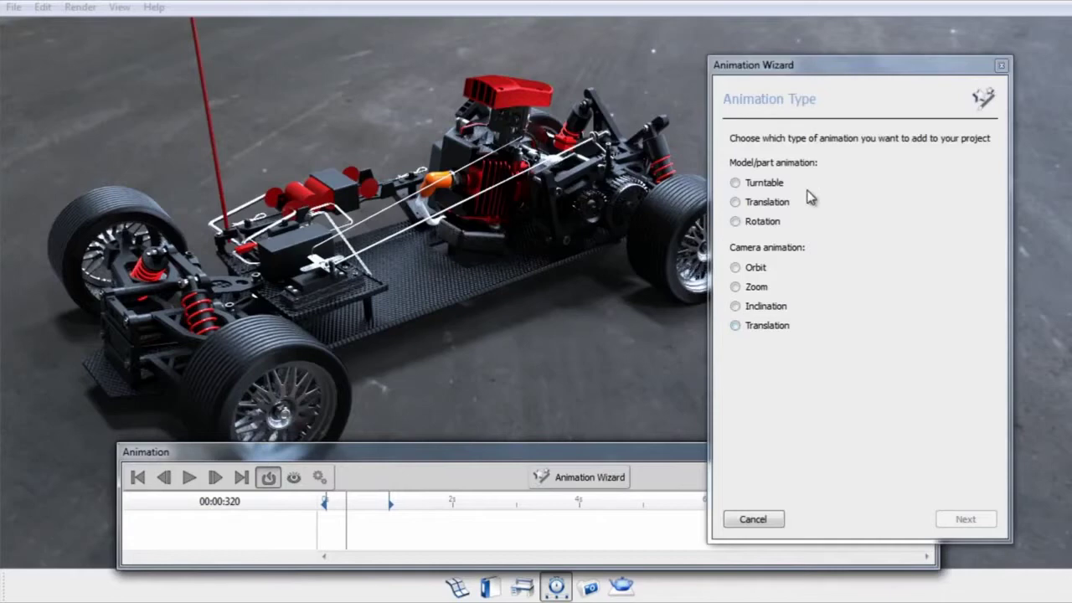
{"action": "left_click", "coordinate": [762, 224]}
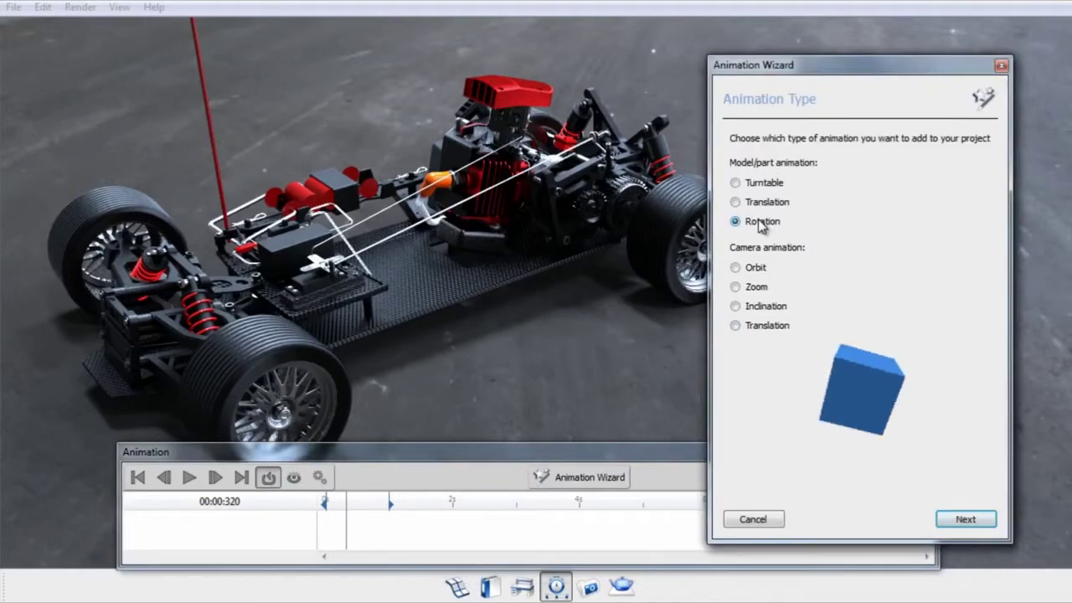
{"action": "left_click", "coordinate": [953, 523]}
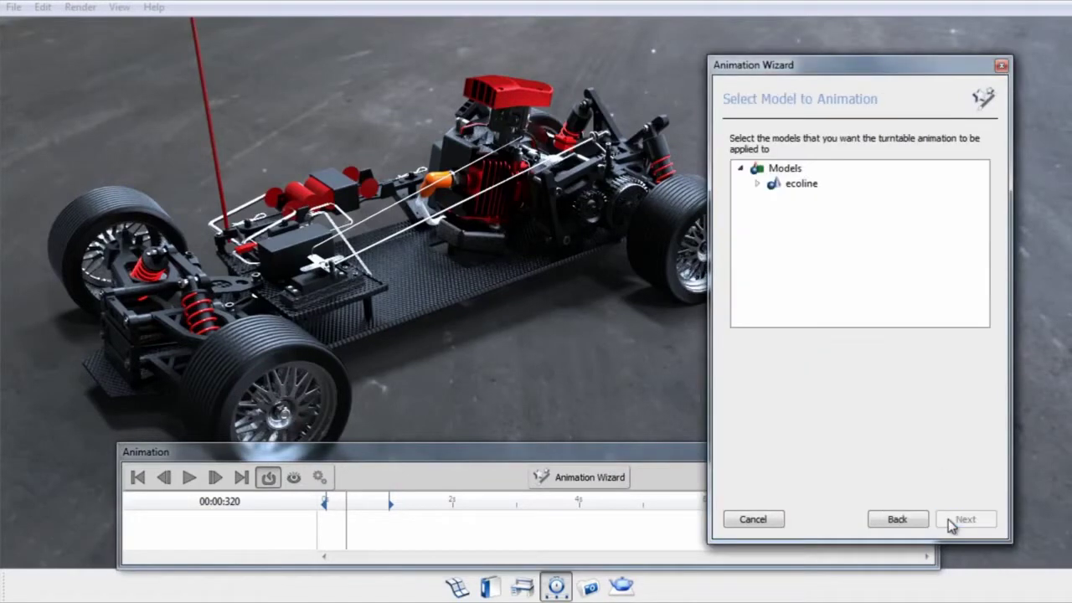
Browse the ecoline parts in the guided setup, then cancel it and close the timeline.
{"action": "left_click", "coordinate": [758, 184]}
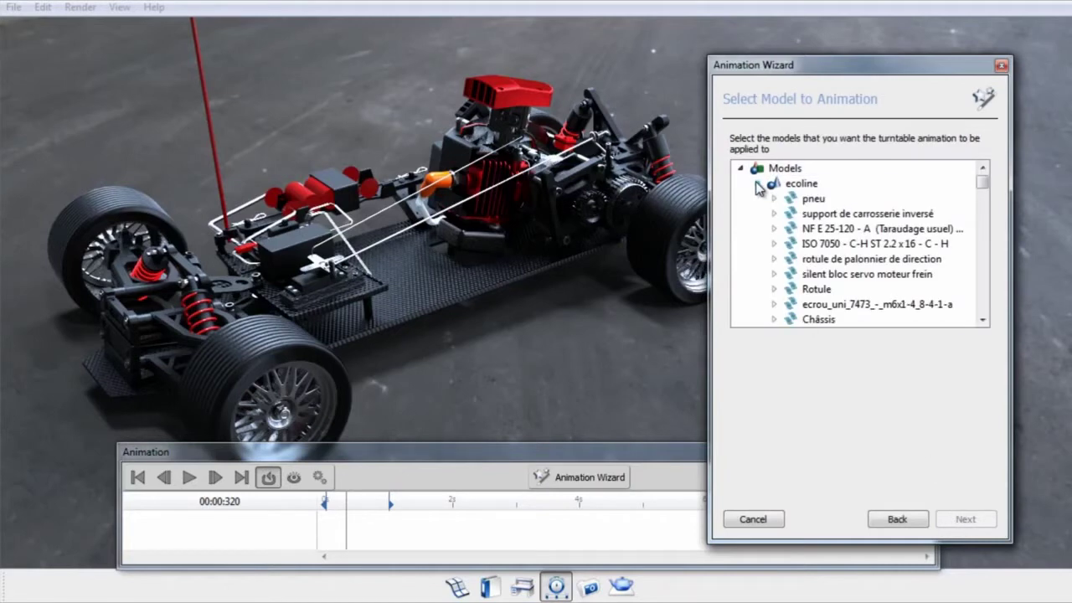
{"action": "left_click", "coordinate": [809, 198]}
{"action": "left_click", "coordinate": [838, 228]}
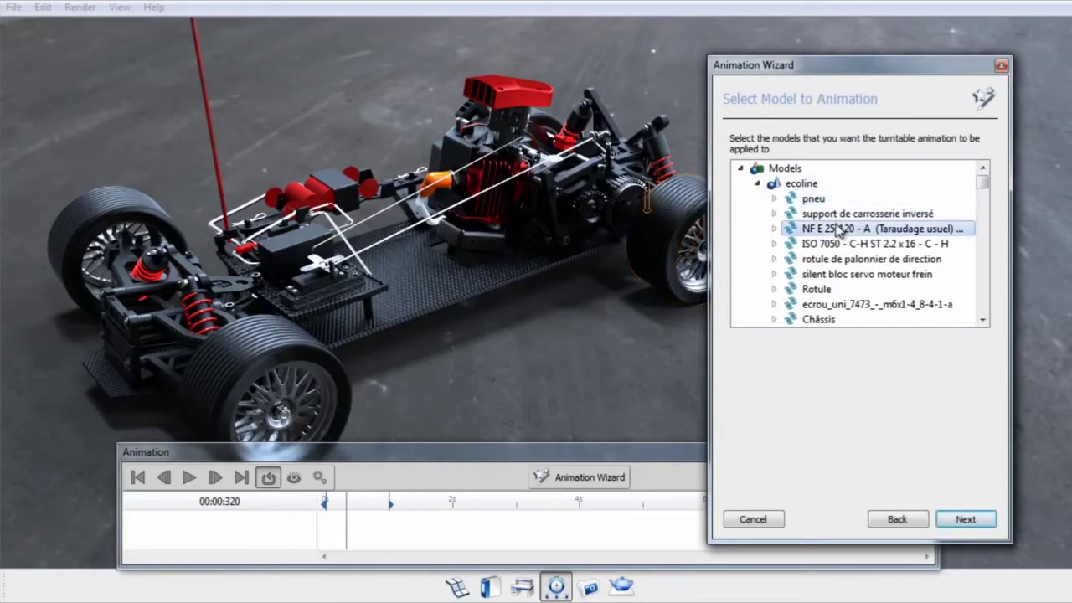
{"action": "left_click", "coordinate": [845, 274]}
{"action": "left_click", "coordinate": [837, 290]}
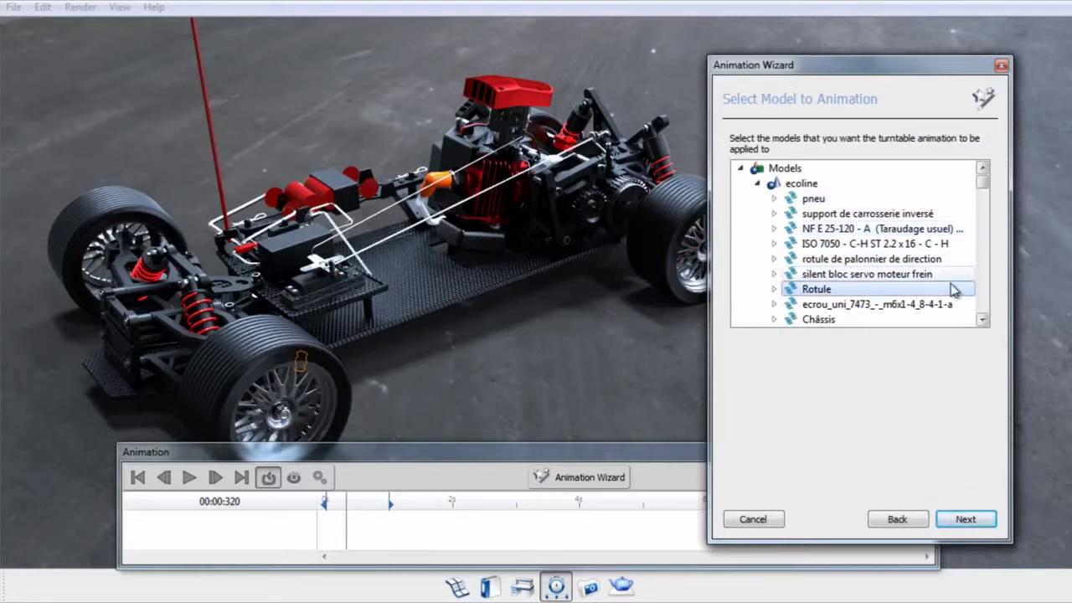
{"action": "left_click", "coordinate": [824, 322]}
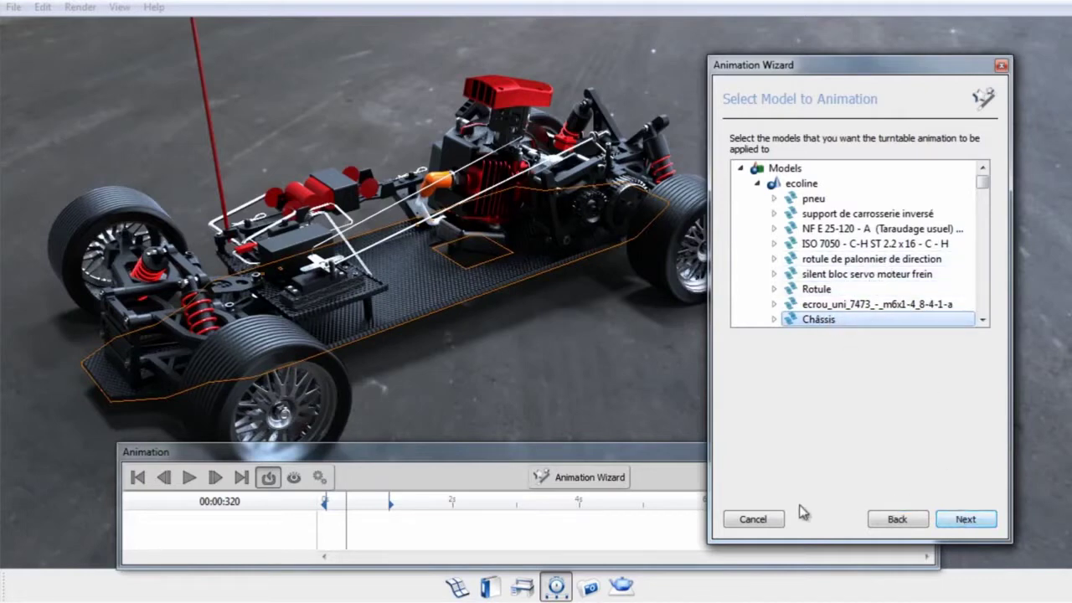
{"action": "left_click", "coordinate": [753, 520]}
{"action": "left_click", "coordinate": [928, 455]}
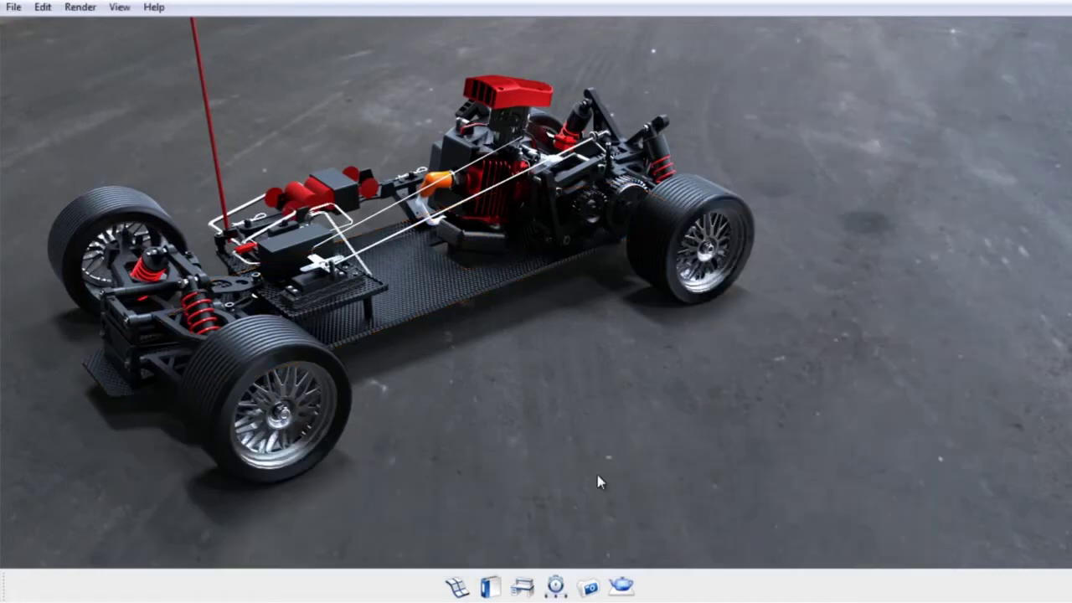
Add a rotation animation to body 1 under jante arrière in the Scene tree.
{"action": "left_click", "coordinate": [526, 585]}
{"action": "left_click", "coordinate": [868, 271]}
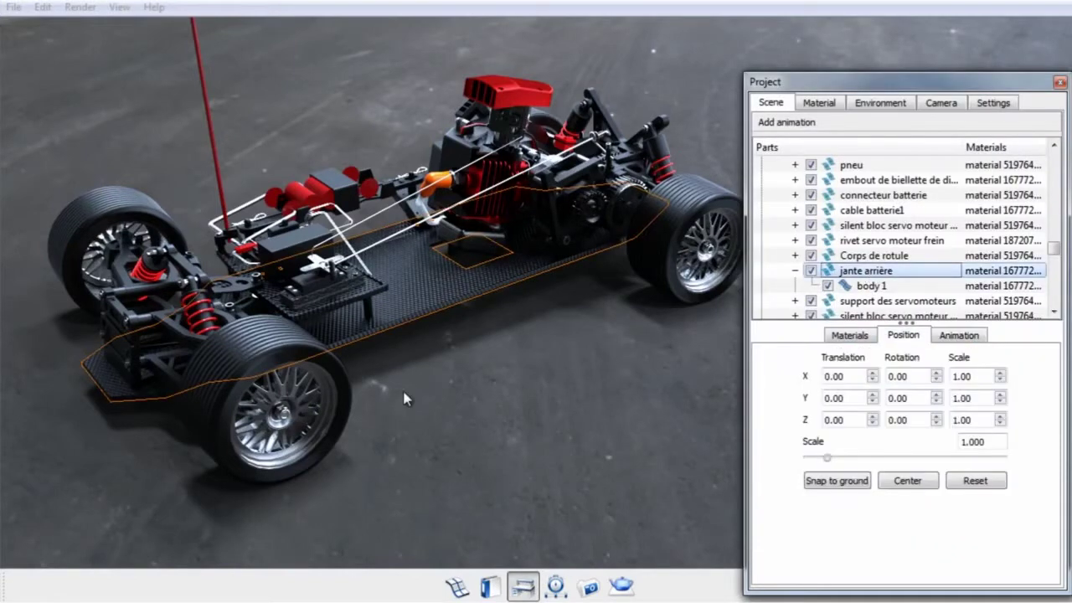
{"action": "left_click", "coordinate": [329, 402]}
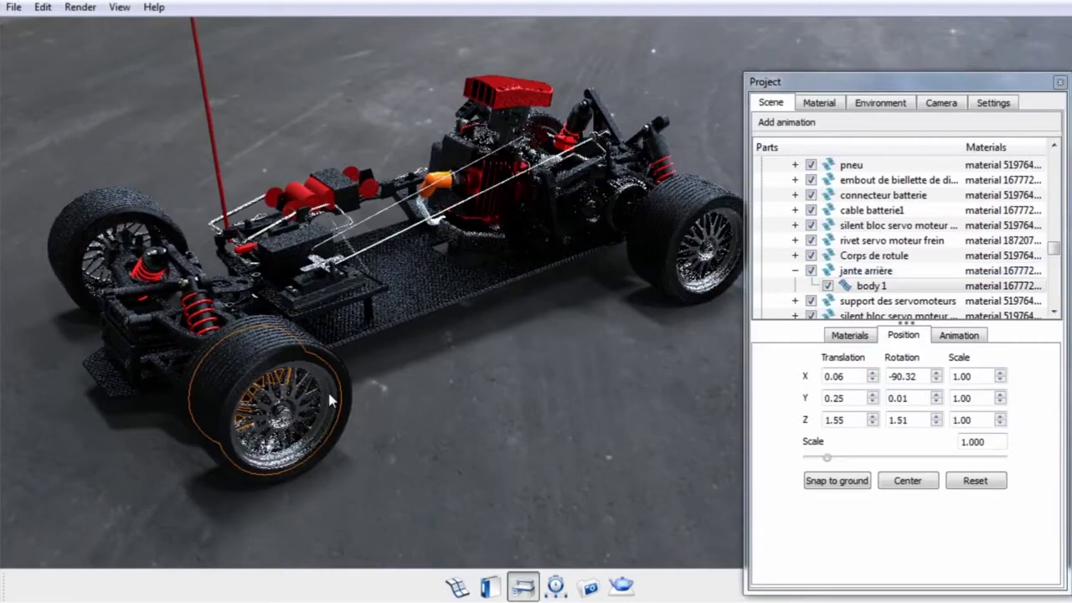
{"action": "left_click", "coordinate": [856, 287]}
{"action": "right_click", "coordinate": [856, 287]}
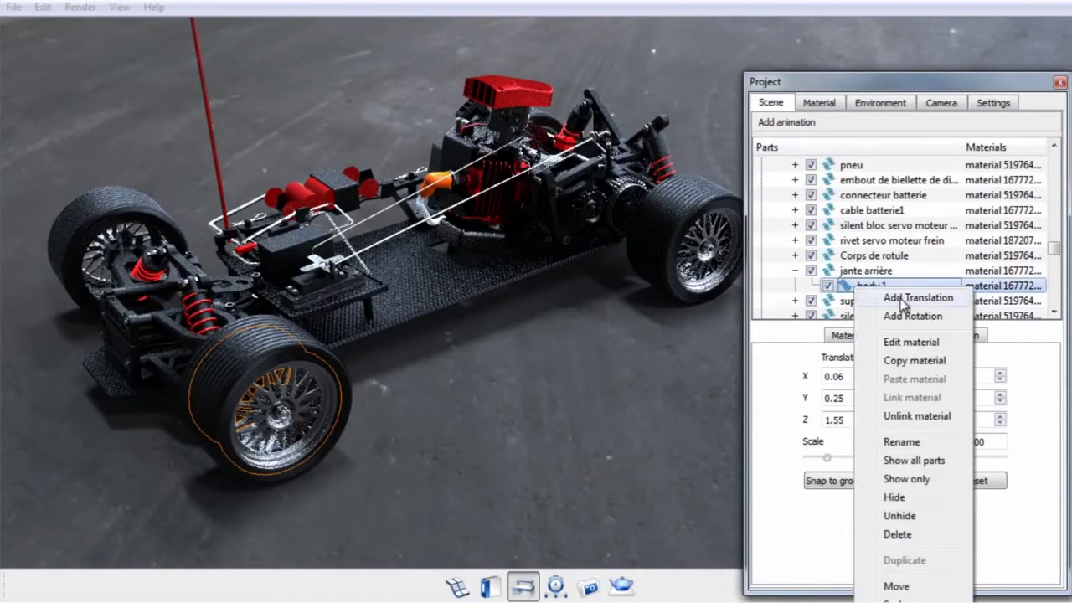
{"action": "left_click", "coordinate": [892, 316]}
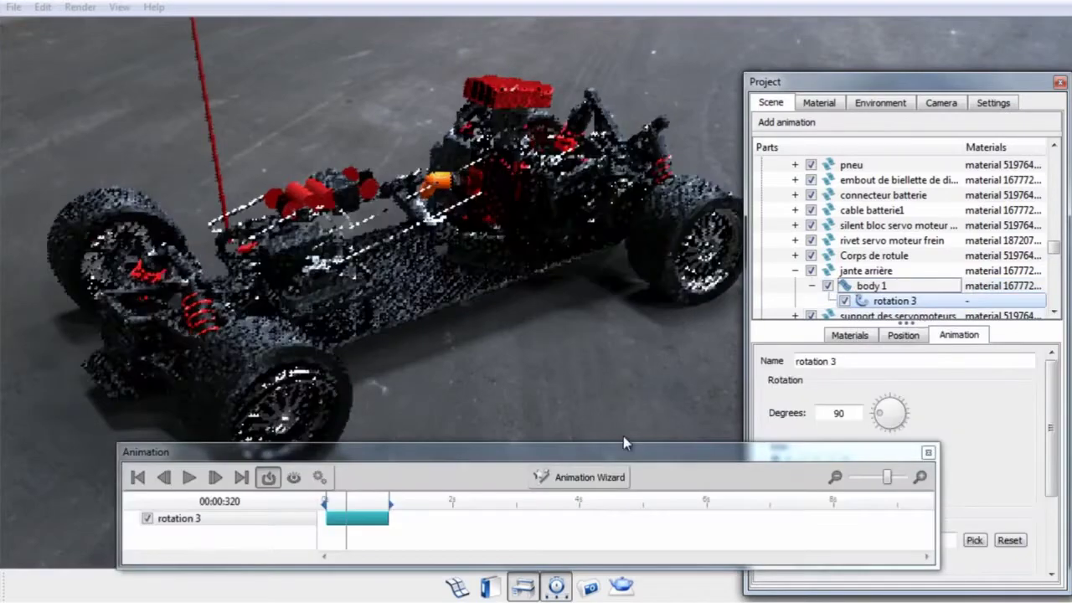
Shorten the rotation 3 clip and preview the wheel turning on the timeline.
{"action": "mouse_move", "coordinate": [355, 503]}
{"action": "left_mouse_down"}
{"action": "mouse_move", "coordinate": [327, 503]}
{"action": "mouse_move", "coordinate": [374, 507]}
{"action": "left_mouse_up"}
{"action": "left_click", "coordinate": [928, 453]}
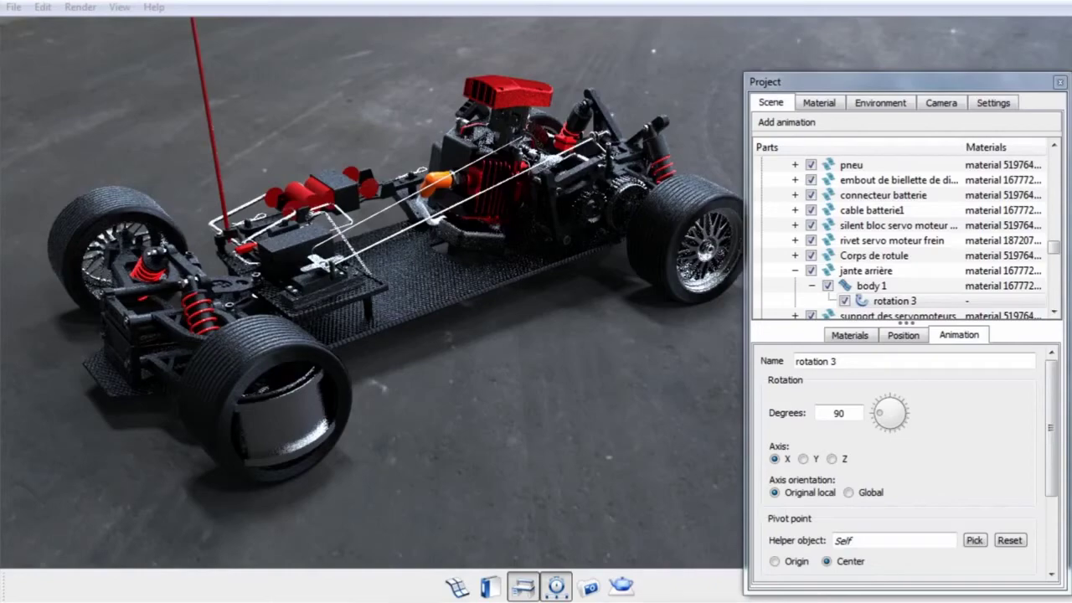
{"action": "left_click_drag", "start_coordinate": [491, 452], "coordinate": [366, 457]}
{"action": "left_click", "coordinate": [414, 450]}
{"action": "left_click_drag", "start_coordinate": [503, 400], "coordinate": [582, 519]}
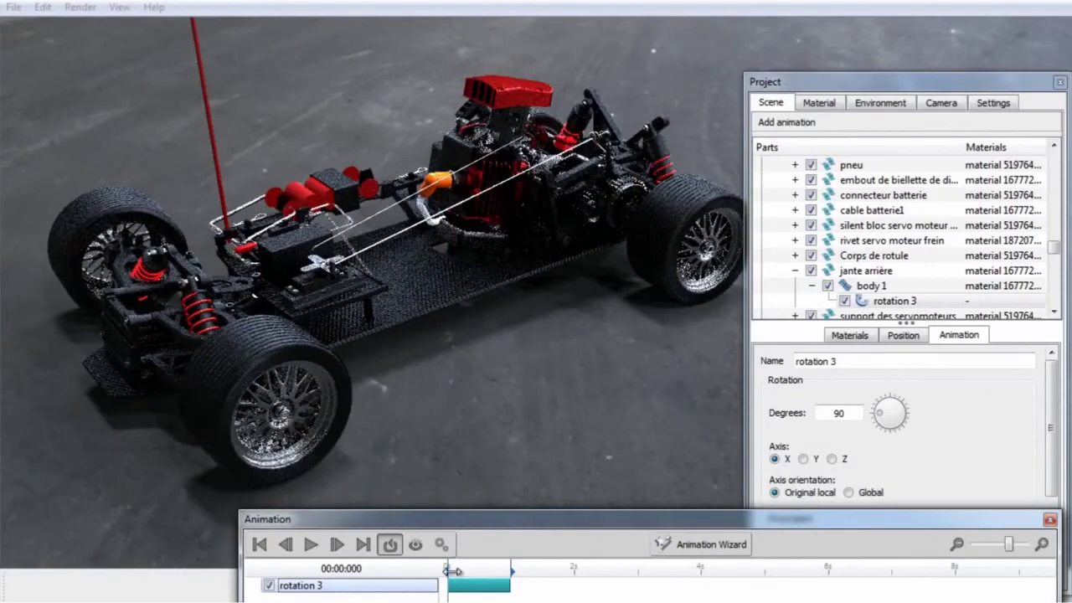
{"action": "left_click_drag", "start_coordinate": [452, 572], "coordinate": [468, 573]}
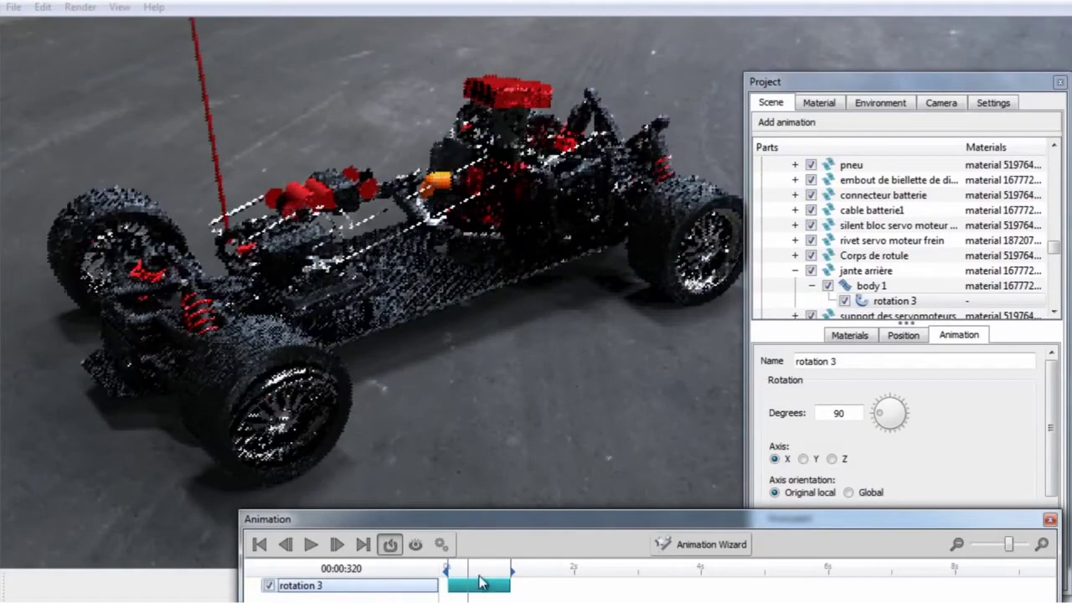
Try the Y and Z axes for rotation 3, previewing each, and settle on Y.
{"action": "left_click", "coordinate": [806, 461]}
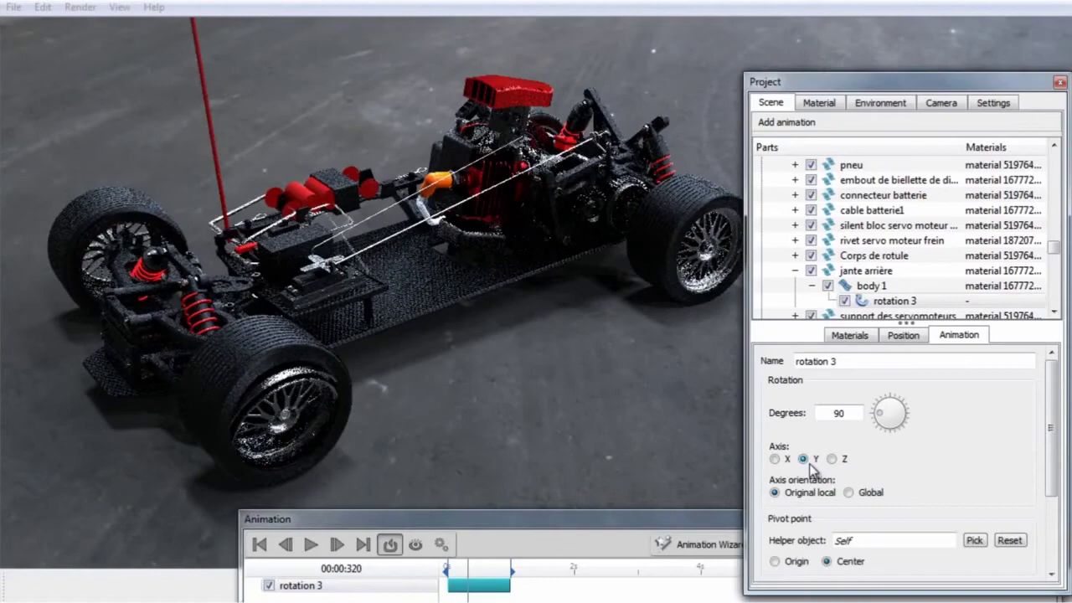
{"action": "left_click_drag", "start_coordinate": [468, 568], "coordinate": [495, 570]}
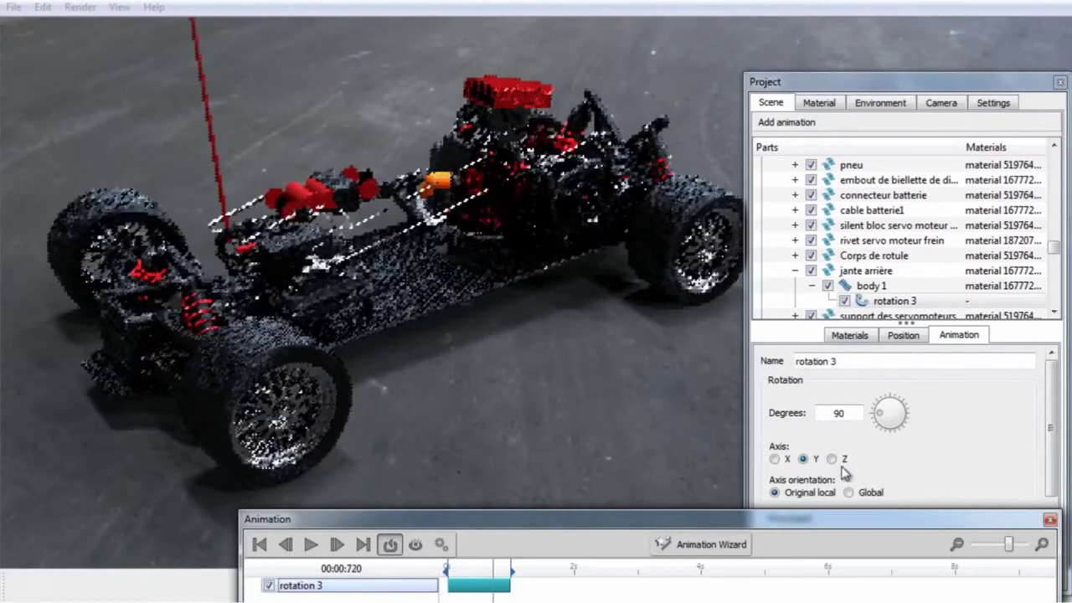
{"action": "left_click", "coordinate": [833, 460]}
{"action": "left_click", "coordinate": [471, 569]}
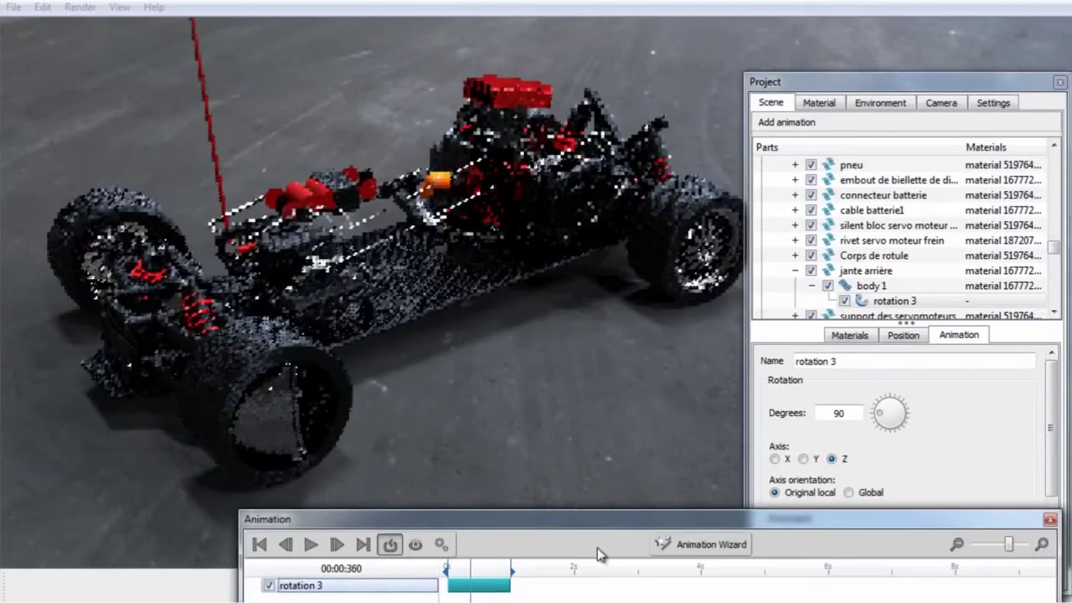
{"action": "left_click", "coordinate": [804, 459]}
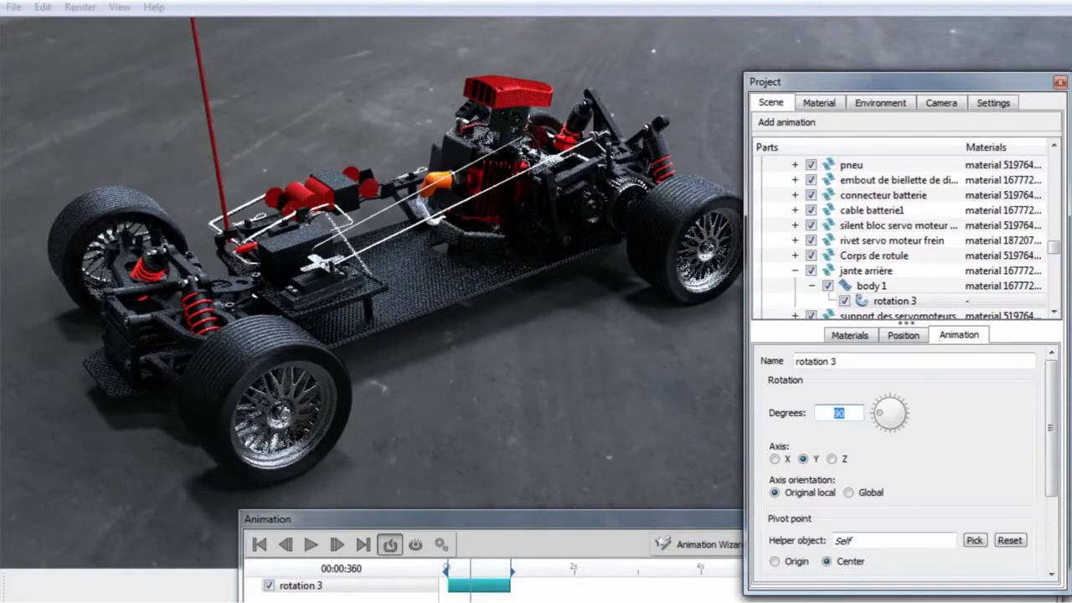
Adjust rotation 3's Degrees value and preview the wheel's spin on the timeline.
{"action": "key", "text": "Return"}
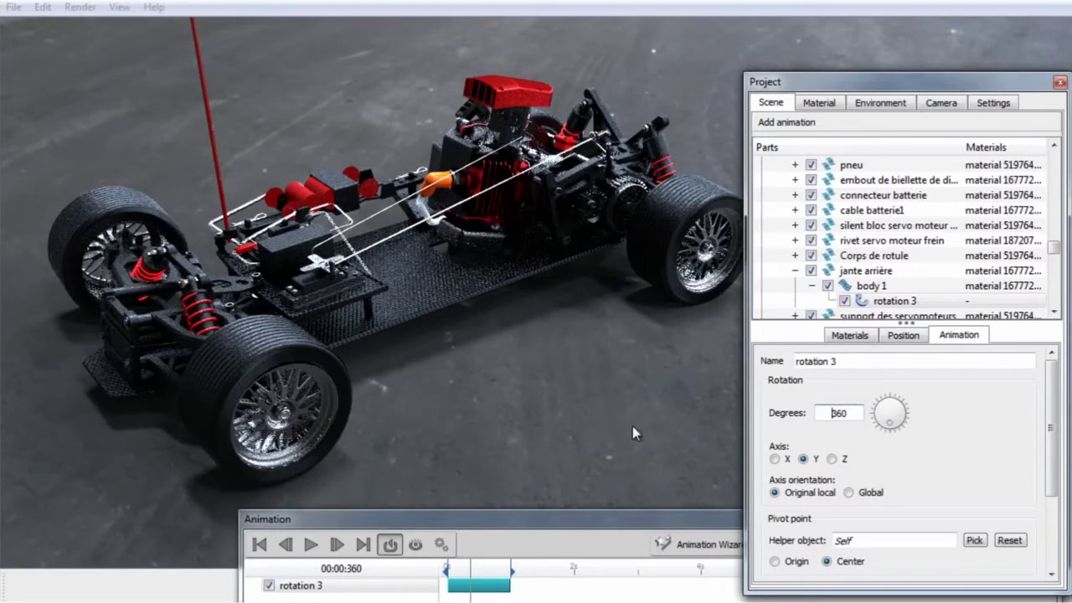
{"action": "left_click", "coordinate": [479, 568]}
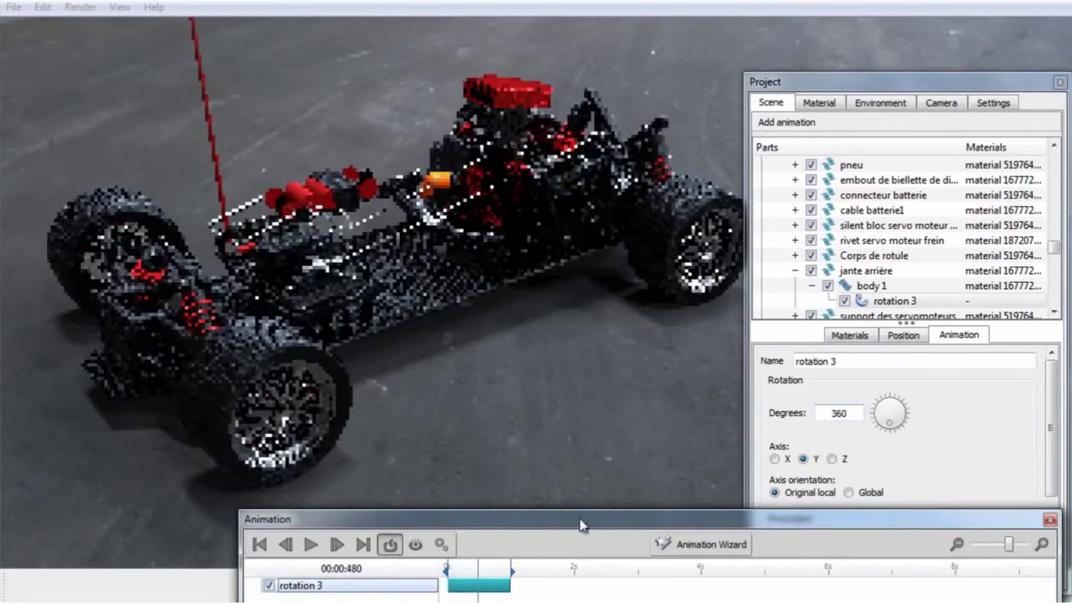
{"action": "left_click", "coordinate": [830, 412]}
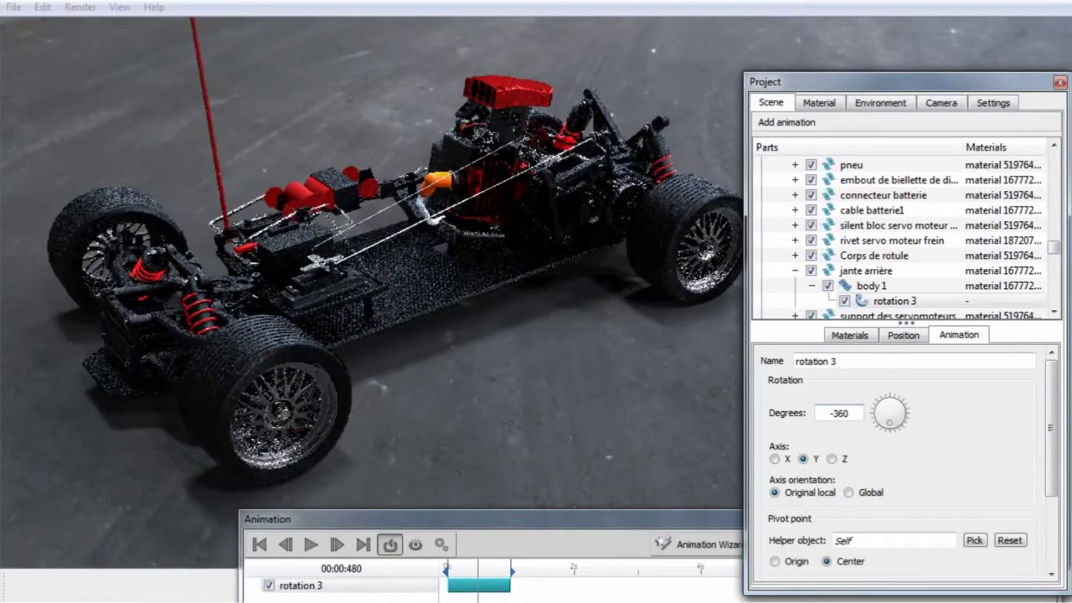
{"action": "left_click", "coordinate": [483, 598]}
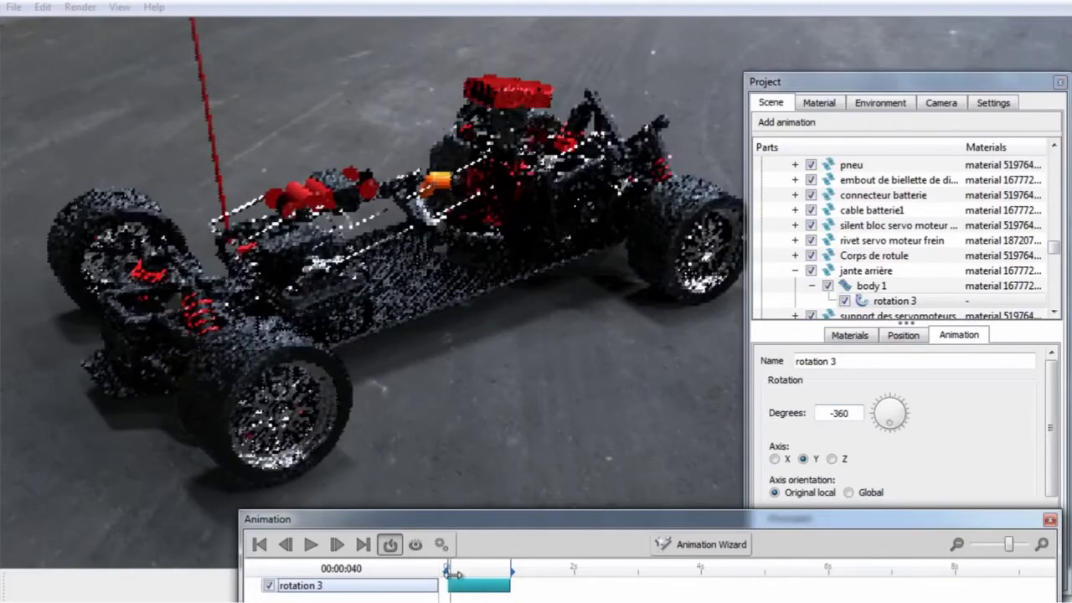
{"action": "left_click_drag", "start_coordinate": [478, 569], "coordinate": [497, 570]}
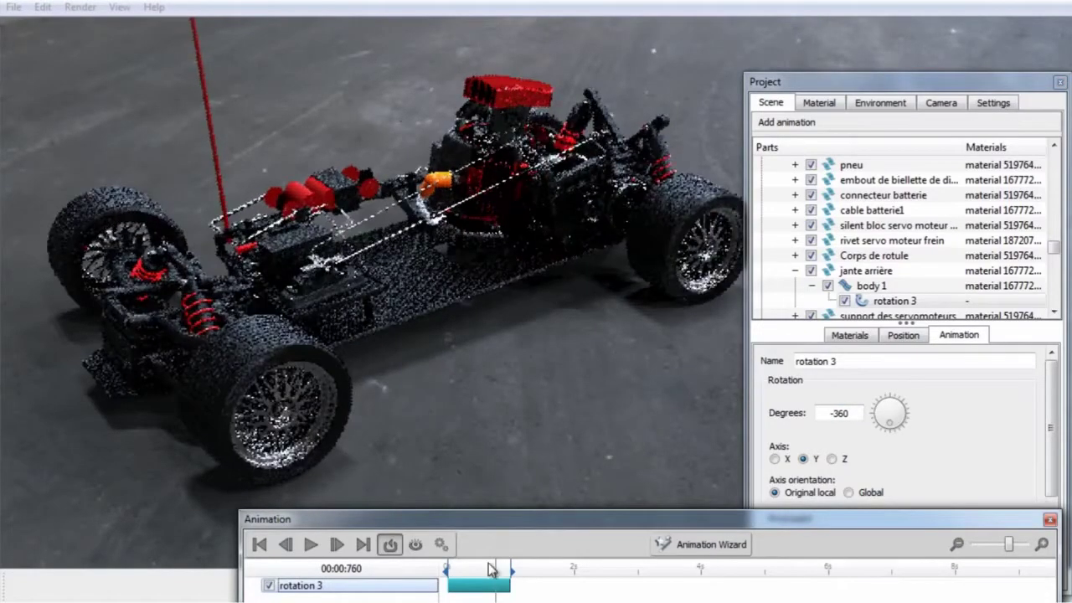
{"action": "double_click", "coordinate": [845, 413]}
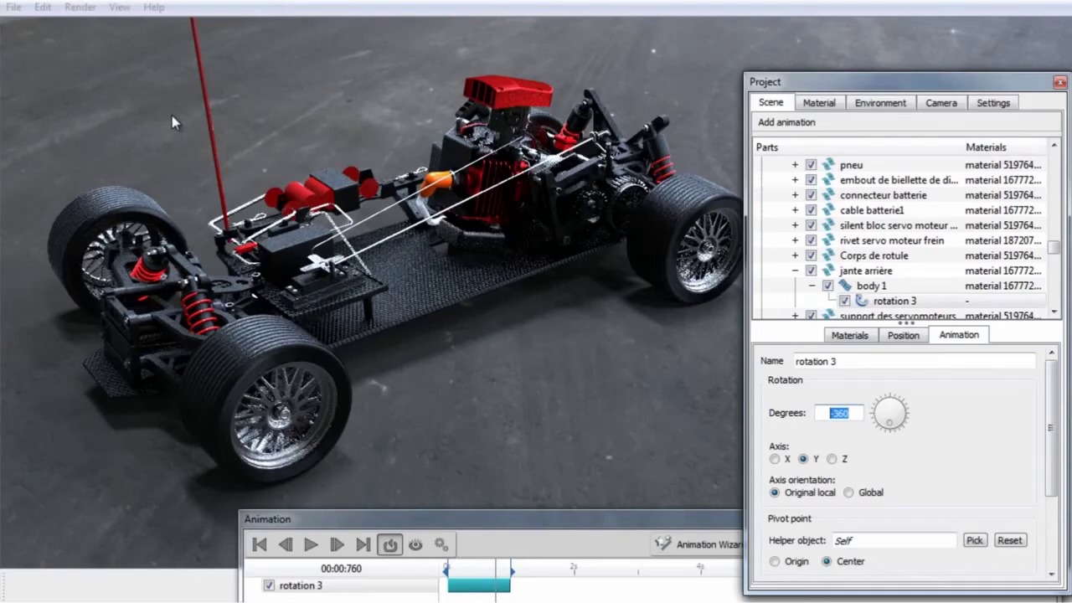
{"action": "key", "text": "Return"}
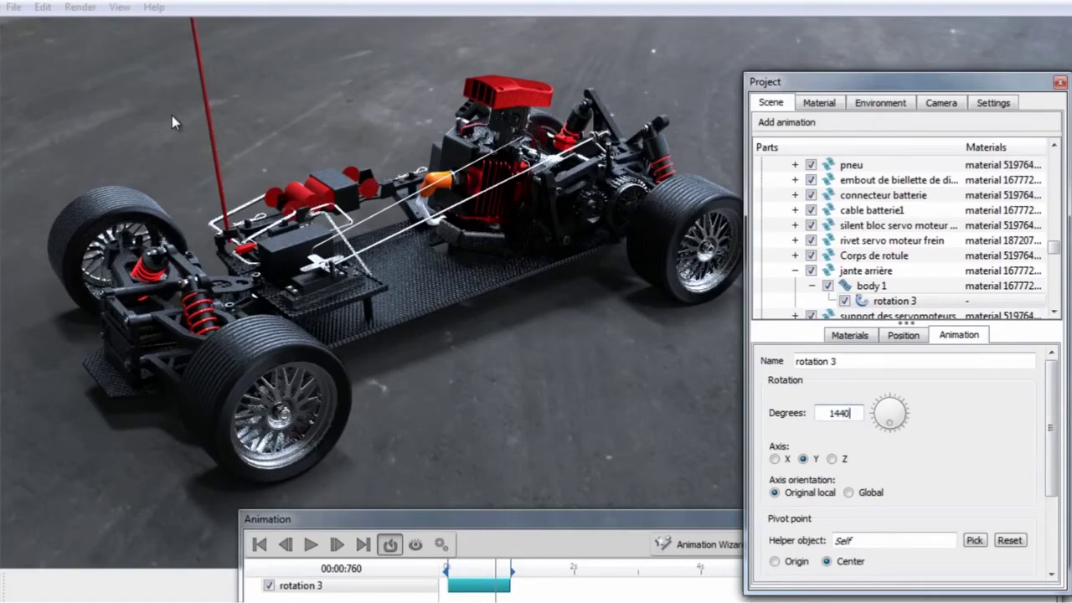
{"action": "left_click_drag", "start_coordinate": [496, 569], "coordinate": [465, 569]}
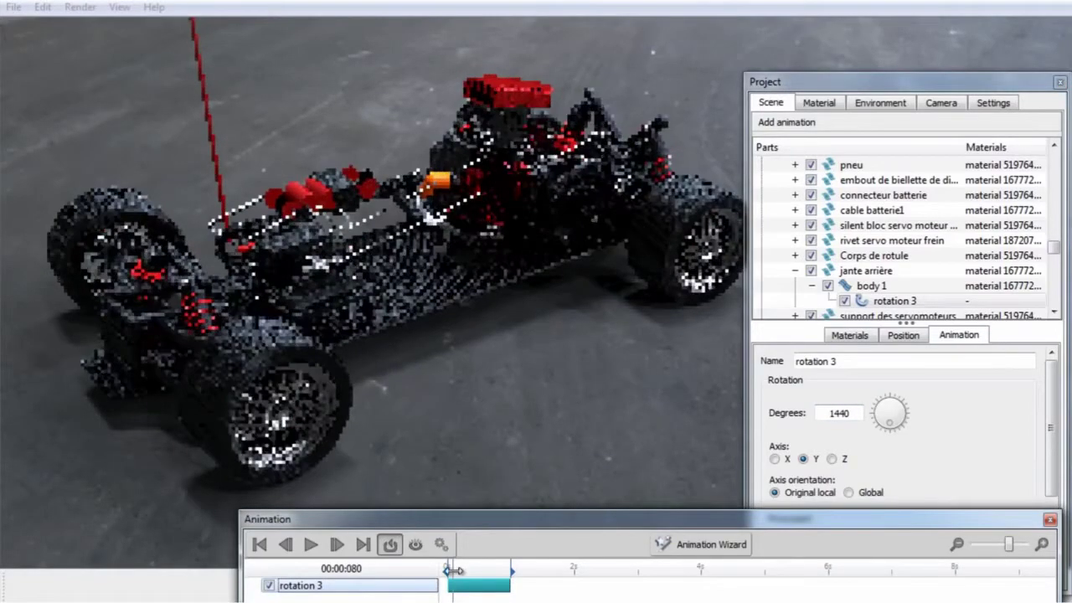
Set rotation 3's Degrees to 360 and move the Animation window aside.
{"action": "left_click", "coordinate": [886, 423]}
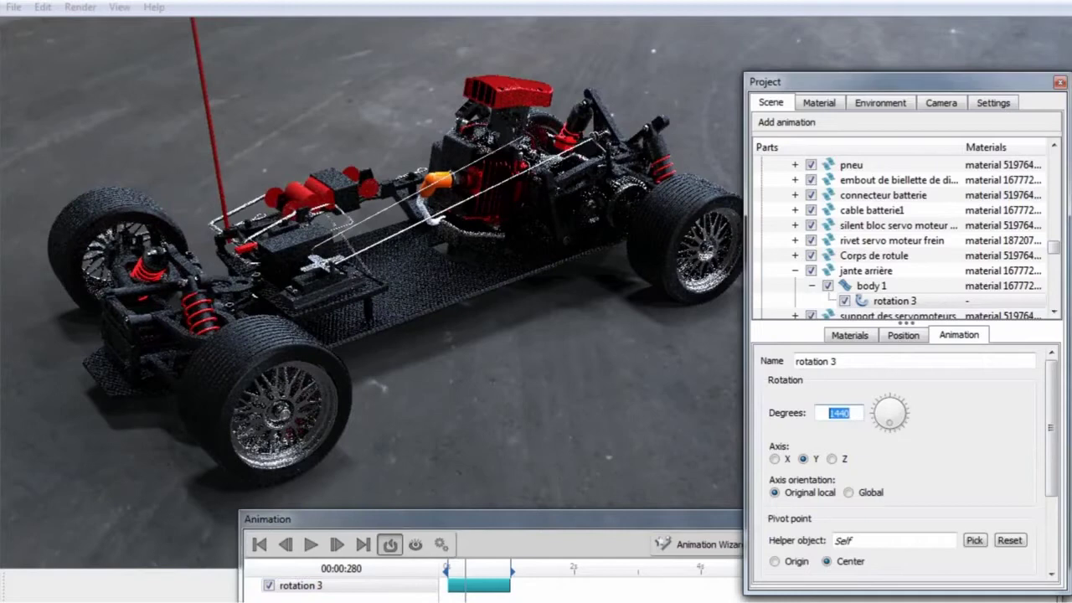
{"action": "type", "text": "360"}
{"action": "key", "text": "Return"}
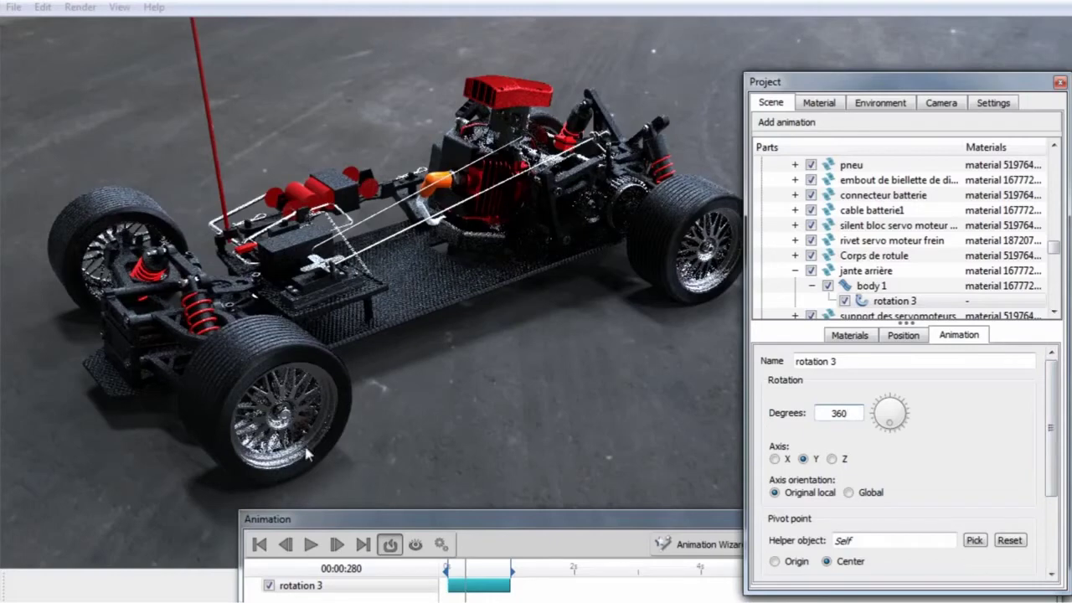
{"action": "left_click_drag", "start_coordinate": [729, 519], "coordinate": [393, 504]}
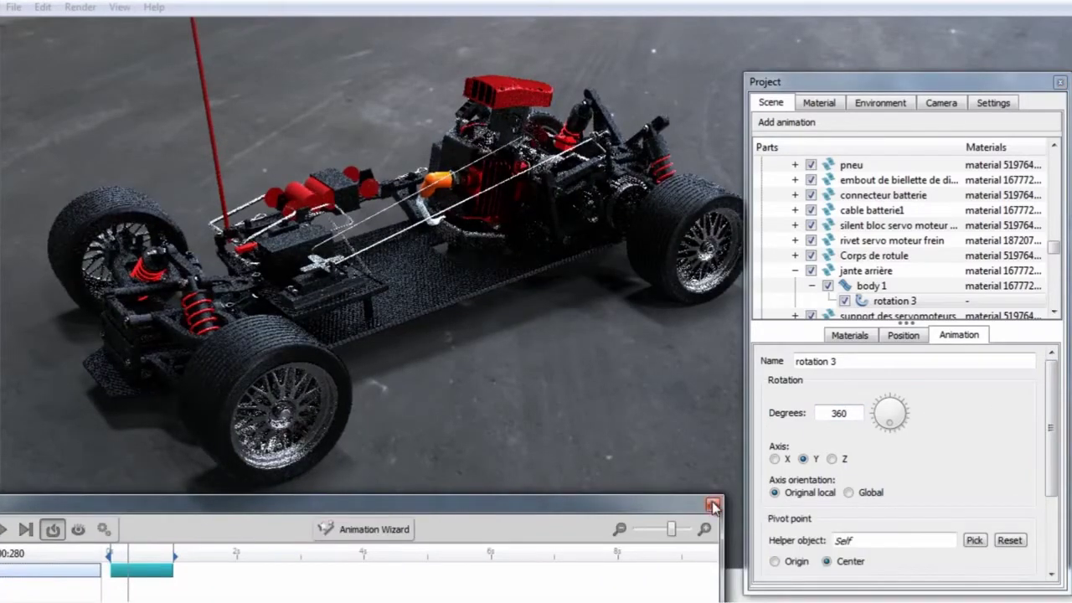
Close the Animation window and Project panel and zoom in on the rear shocks.
{"action": "left_click", "coordinate": [712, 506]}
{"action": "left_click", "coordinate": [1059, 83]}
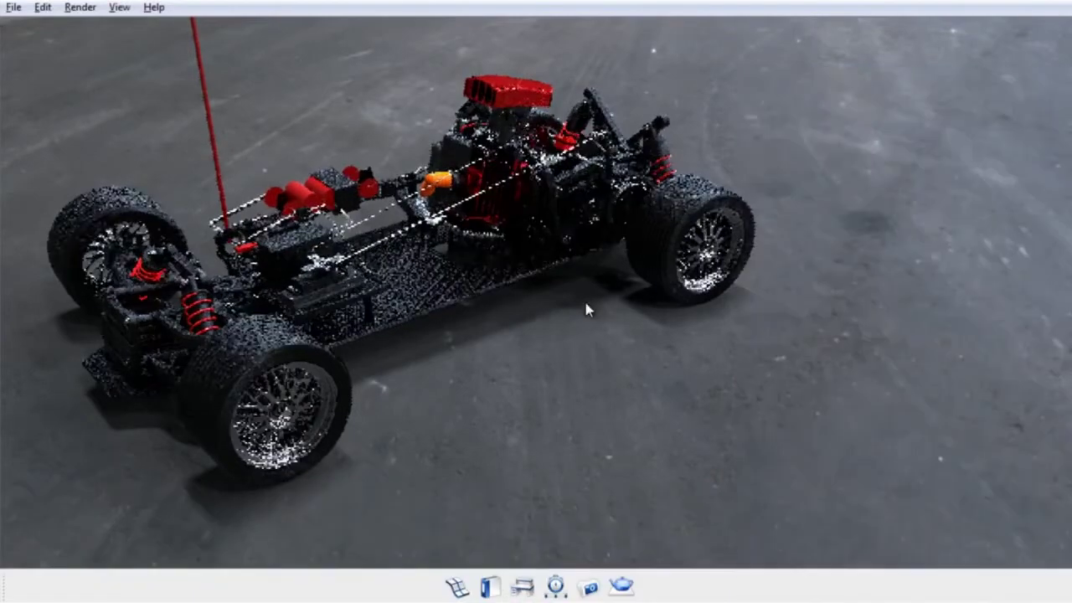
{"action": "left_click_drag", "start_coordinate": [586, 307], "coordinate": [318, 348]}
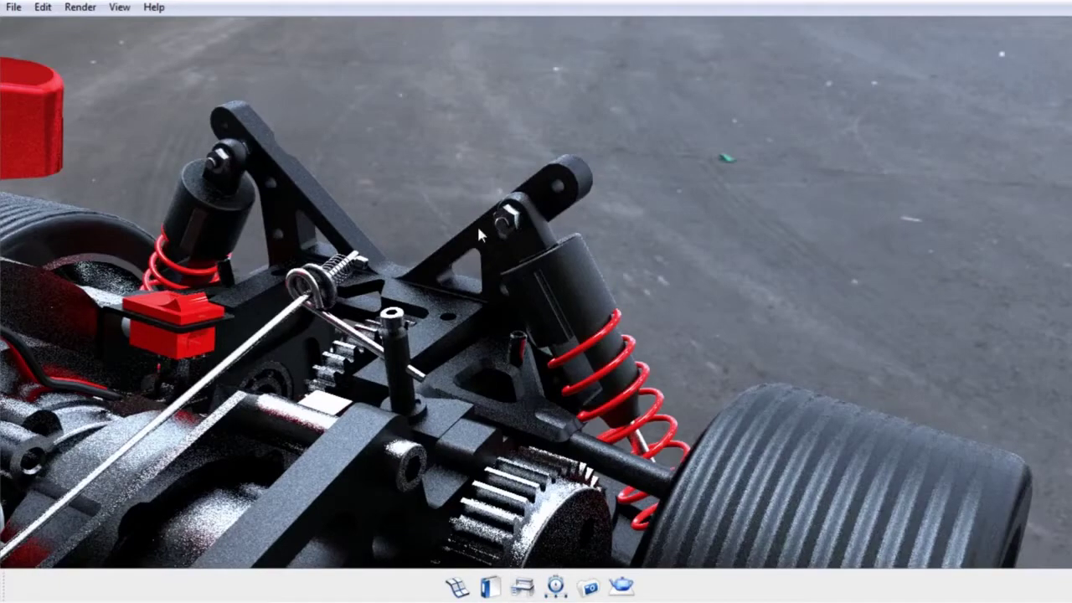
Rename the NF E 25-120 - A shock-mount part to REAR SUSPENSION PIVOT.
{"action": "left_click", "coordinate": [523, 587]}
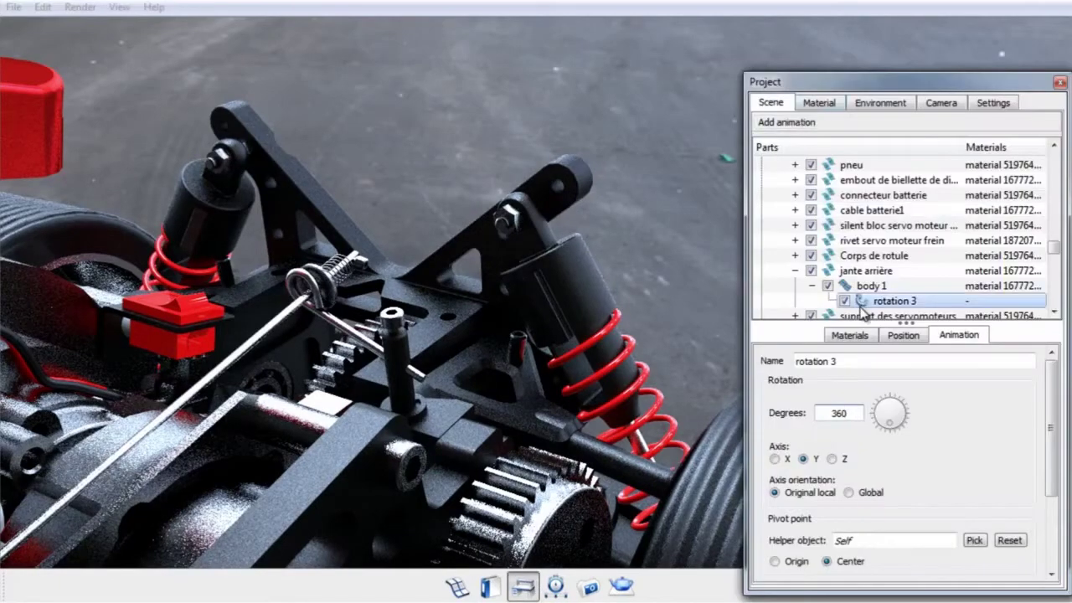
{"action": "left_click", "coordinate": [501, 222]}
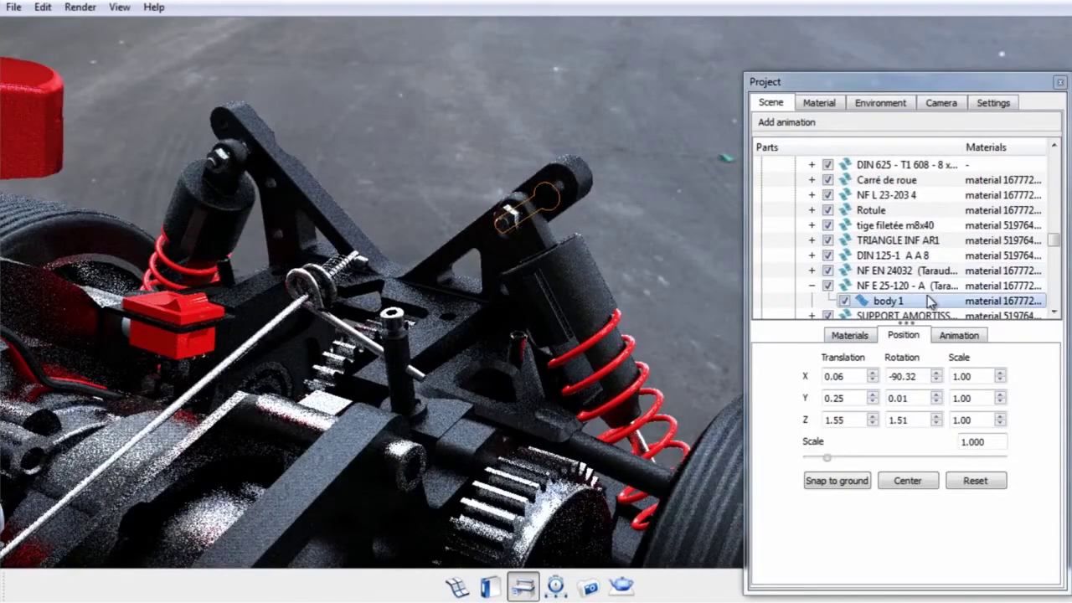
{"action": "left_click", "coordinate": [918, 286]}
{"action": "right_click", "coordinate": [919, 288]}
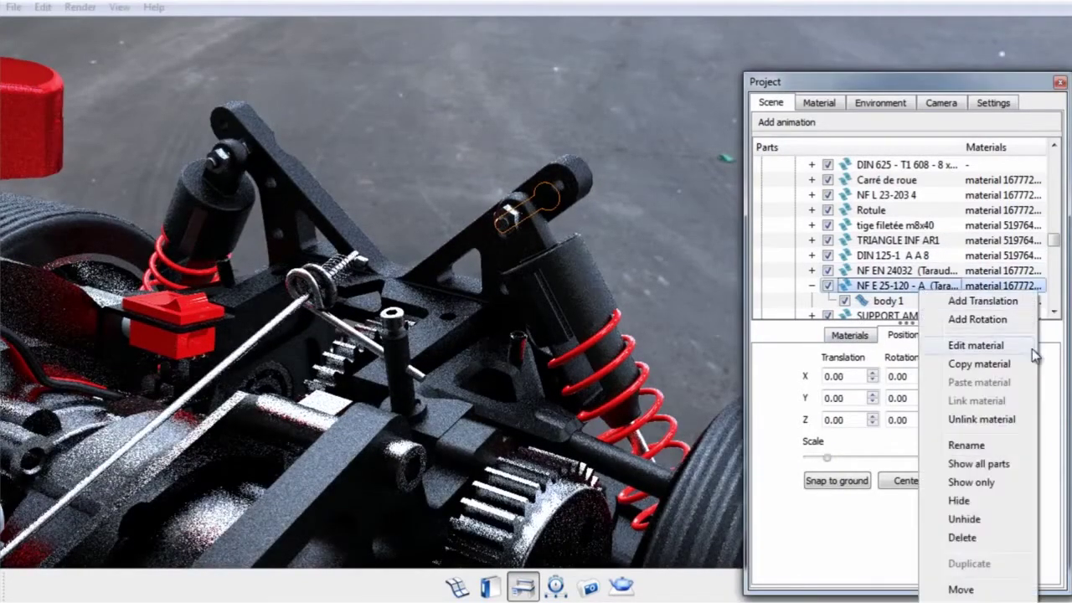
{"action": "left_click", "coordinate": [967, 445]}
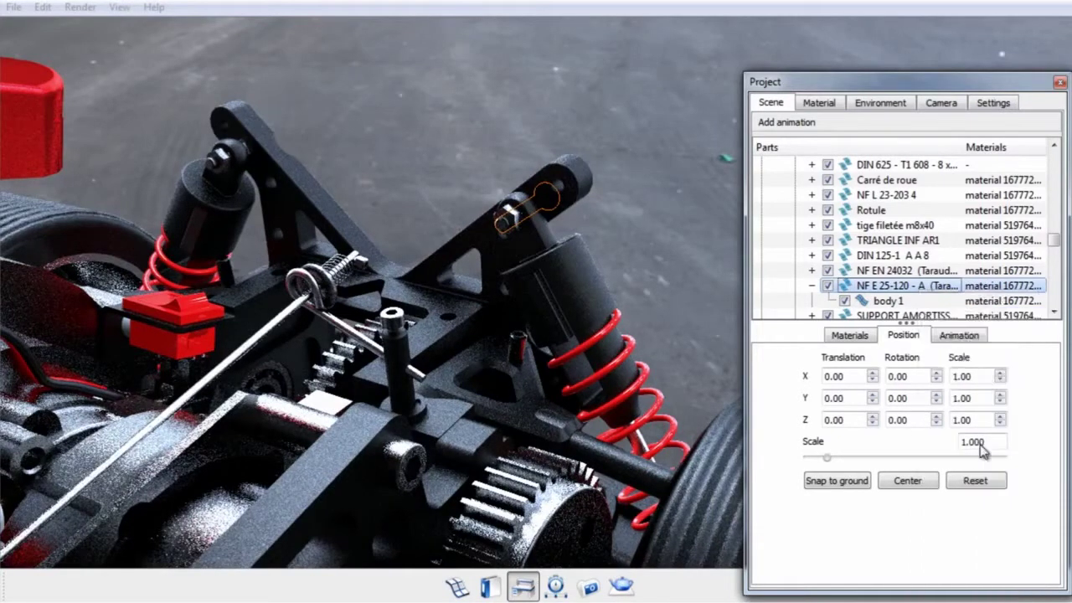
{"action": "type", "text": "REAR SUSPENSION PIVOT"}
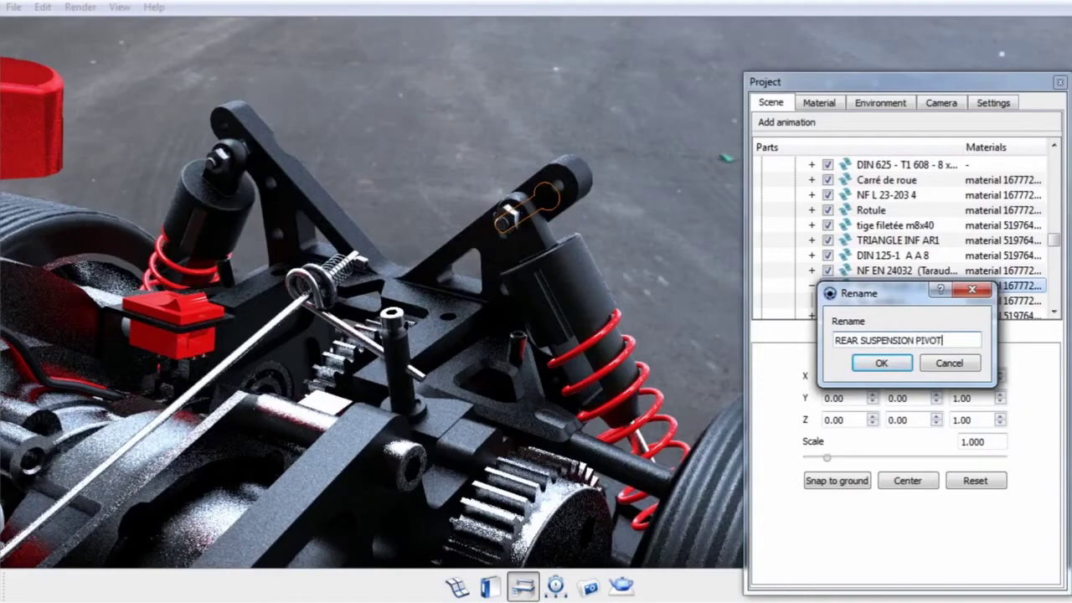
{"action": "key", "text": "Return"}
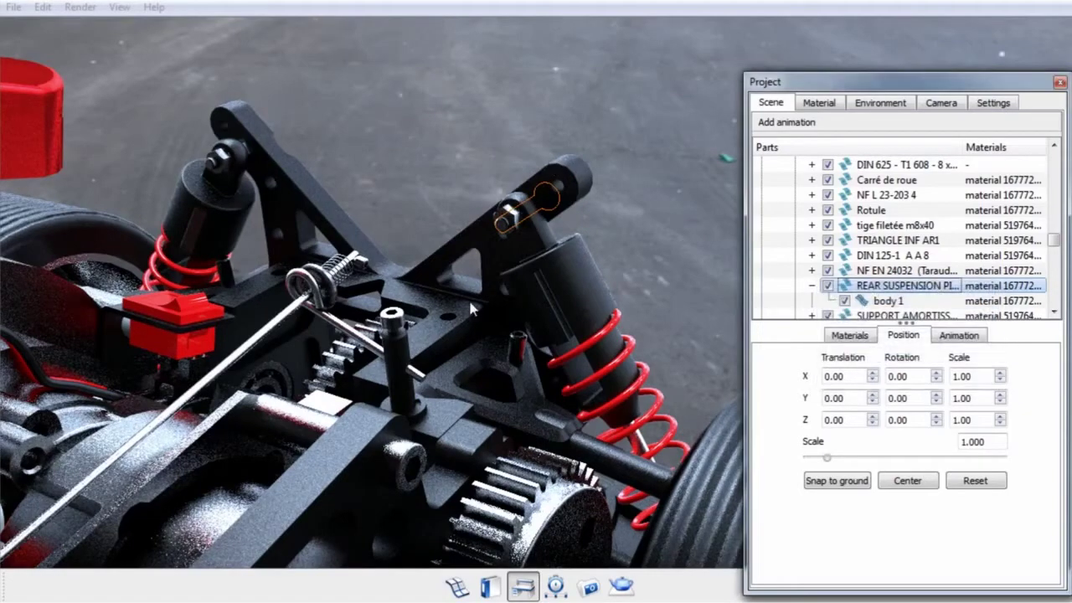
Rename the train arrière fg à monter group to REAR SUSPENSION and collapse it.
{"action": "left_click", "coordinate": [472, 310]}
{"action": "left_click_drag", "start_coordinate": [1054, 251], "coordinate": [1056, 212]}
{"action": "left_click", "coordinate": [888, 210]}
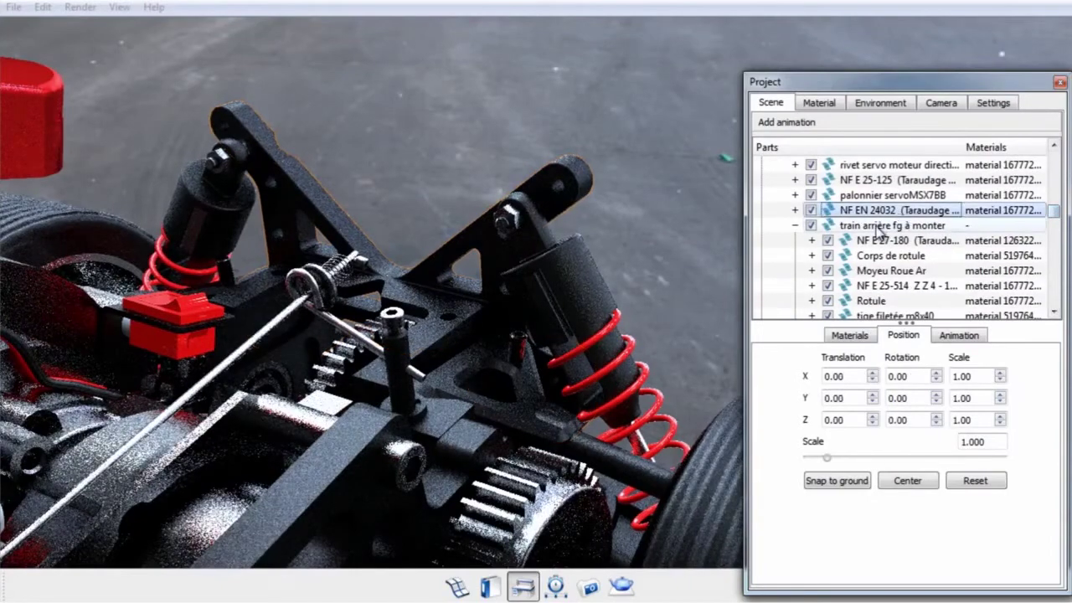
{"action": "left_click", "coordinate": [879, 228]}
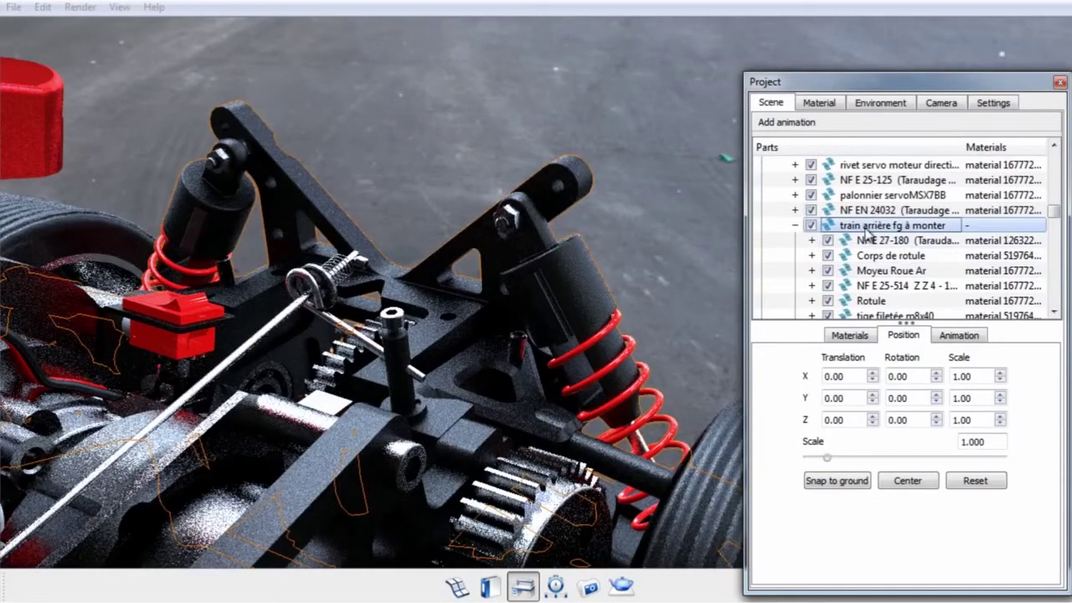
{"action": "right_click", "coordinate": [868, 234]}
{"action": "left_click", "coordinate": [922, 326]}
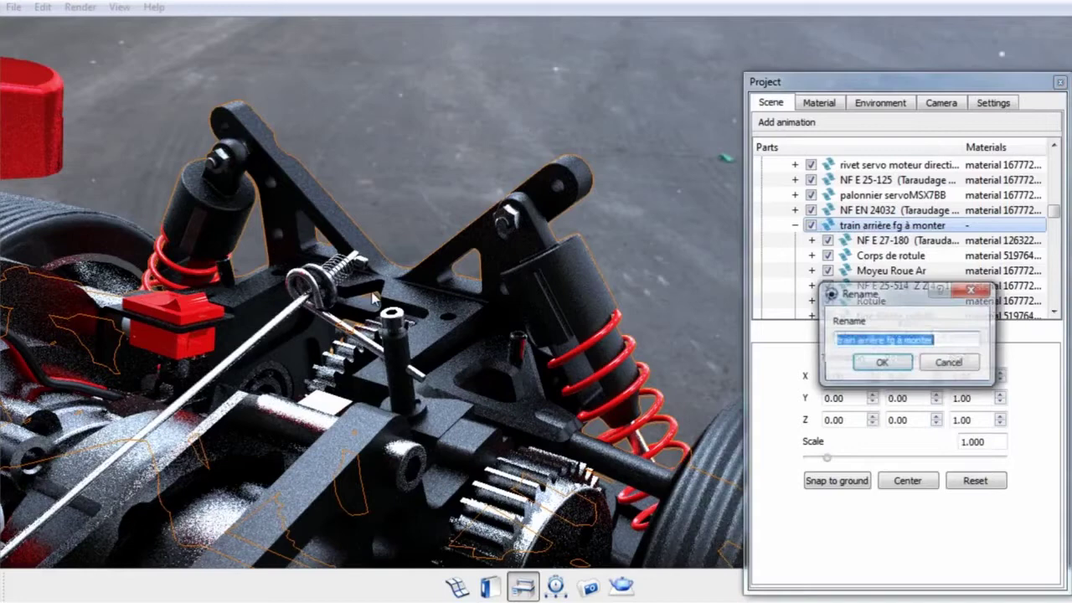
{"action": "type", "text": "REAR SUSPE"}
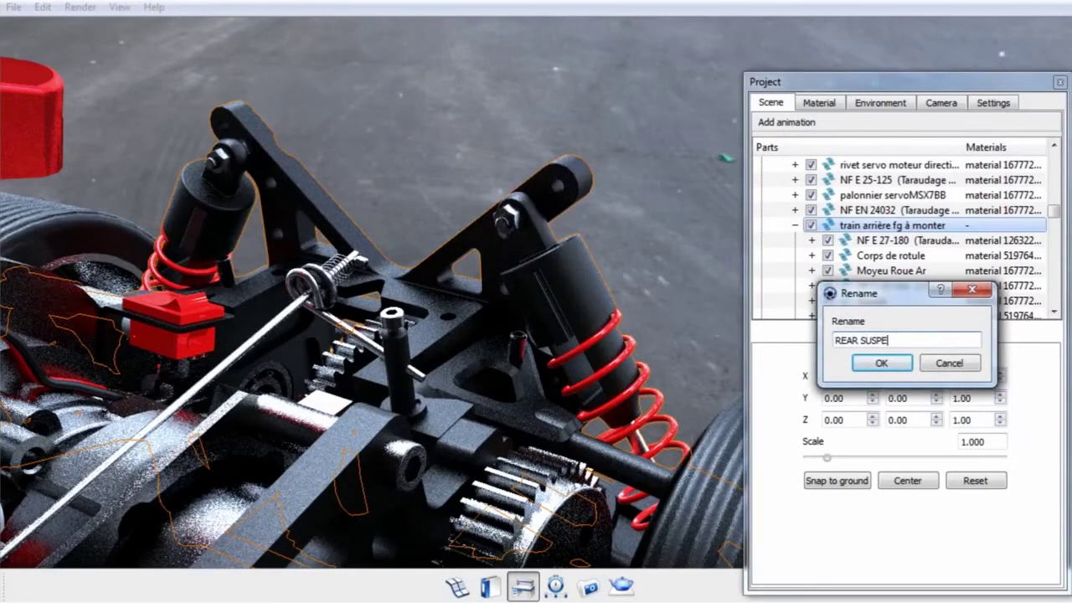
{"action": "type", "text": "NSION"}
{"action": "key", "text": "Return"}
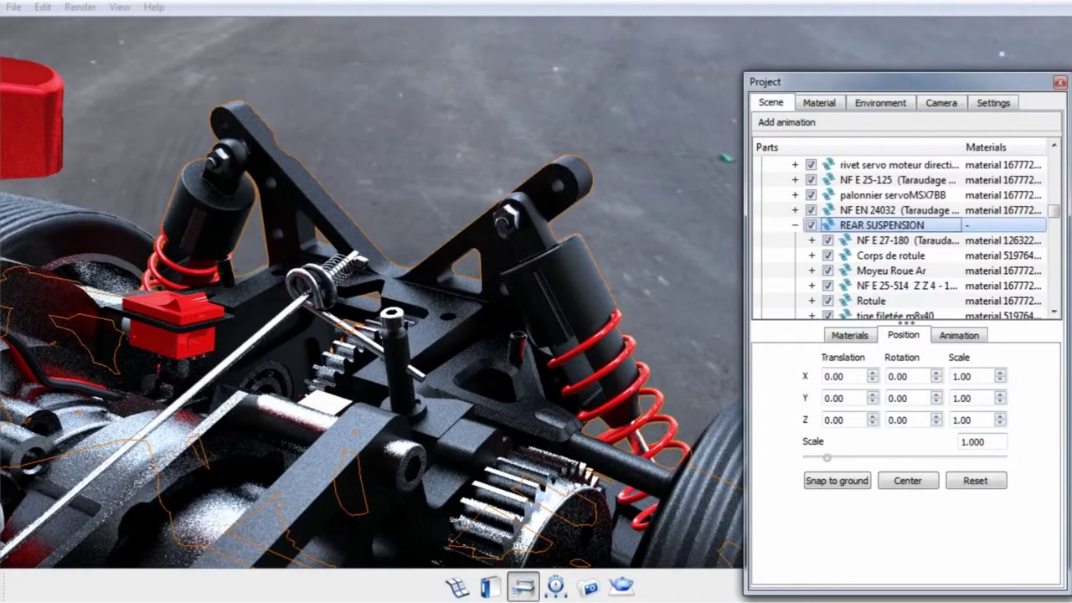
{"action": "left_click", "coordinate": [795, 226]}
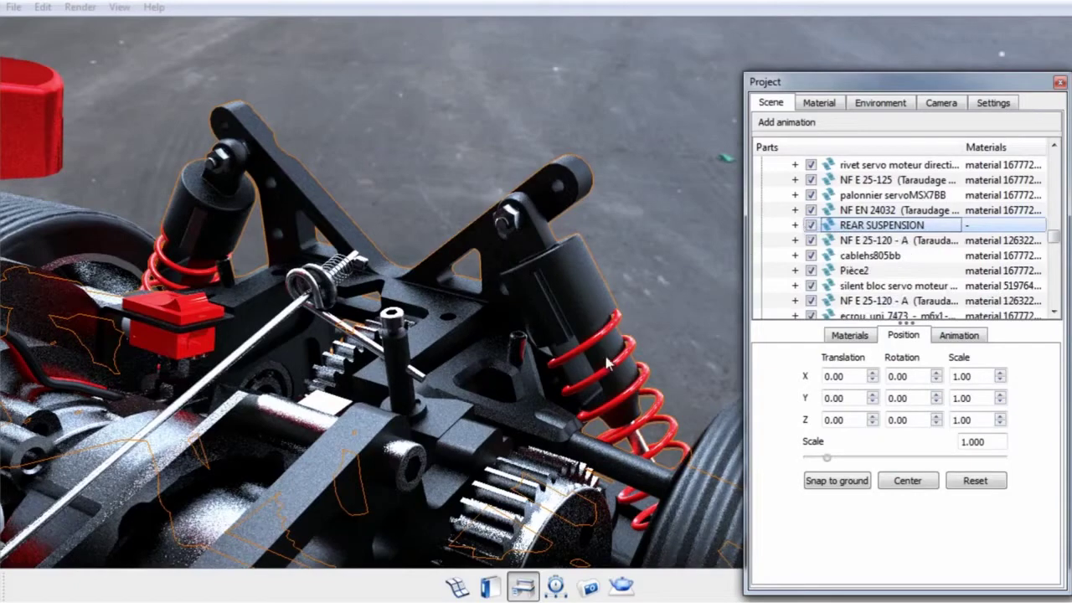
Add rotation 4 to the adaptive spring's body 1, set -90° about X, and preview it.
{"action": "left_click", "coordinate": [655, 421]}
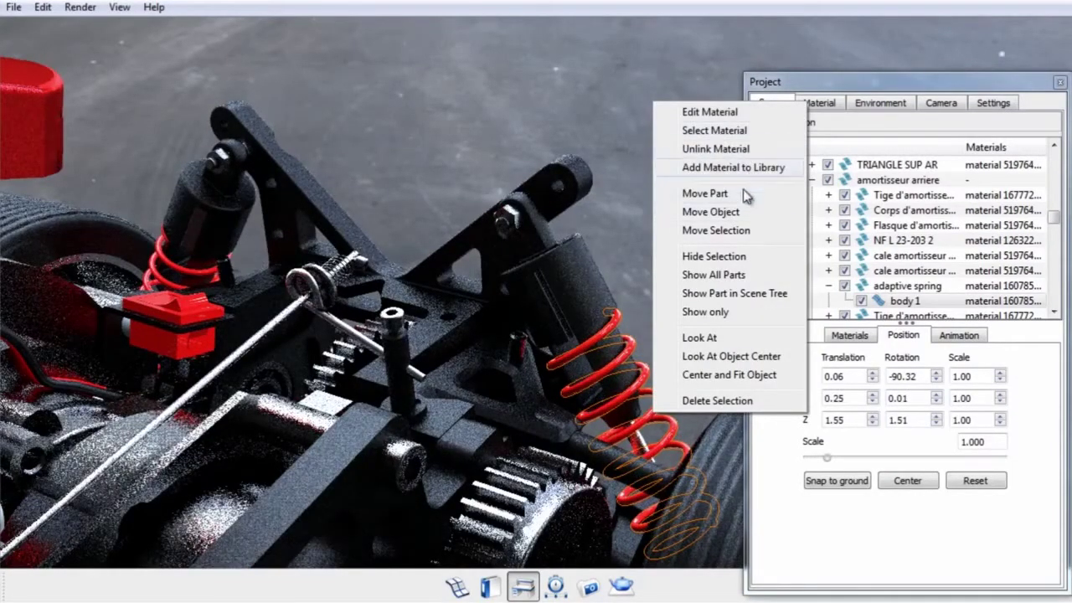
{"action": "left_click", "coordinate": [913, 300]}
{"action": "right_click", "coordinate": [914, 300]}
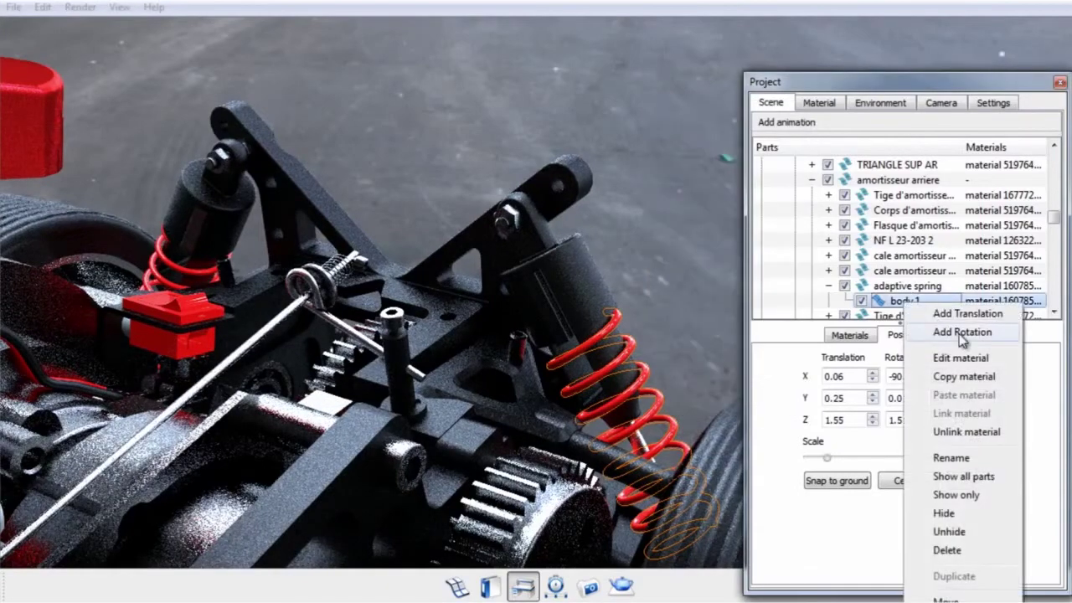
{"action": "left_click", "coordinate": [964, 332]}
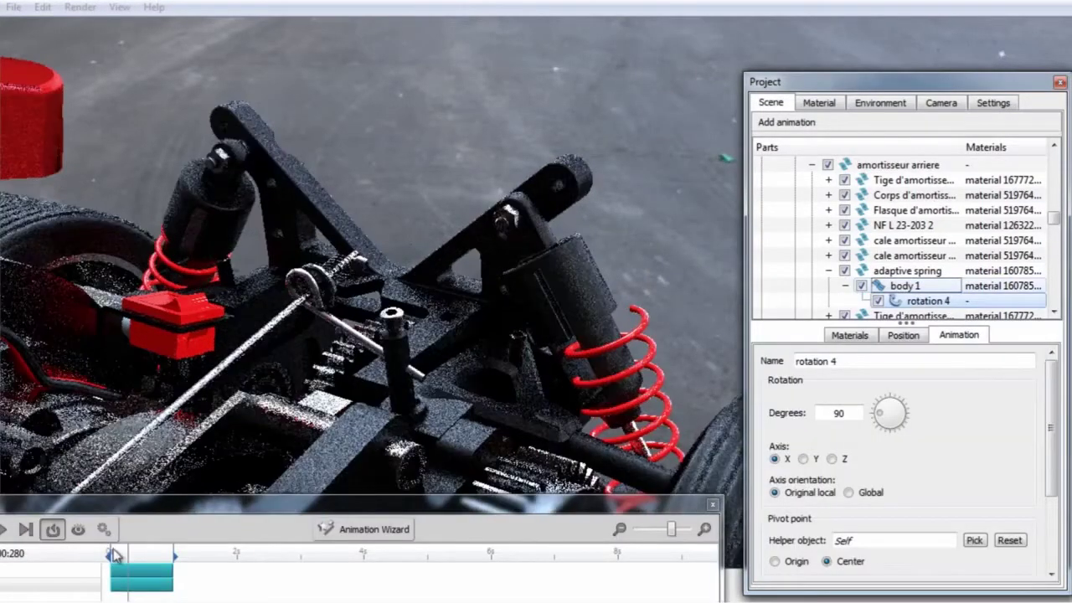
{"action": "left_click_drag", "start_coordinate": [128, 553], "coordinate": [199, 568]}
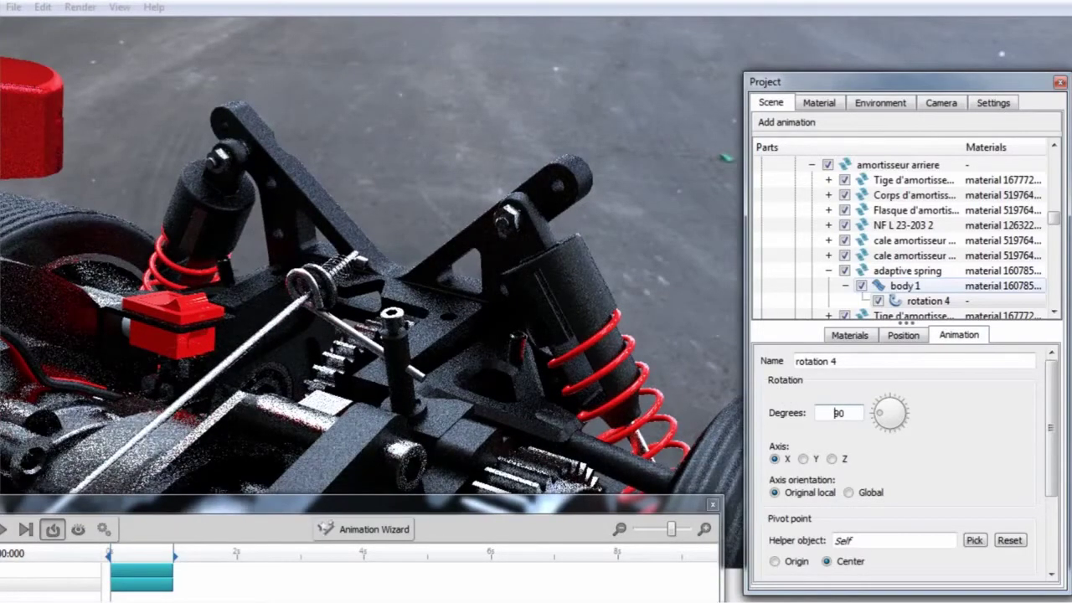
{"action": "type", "text": "-"}
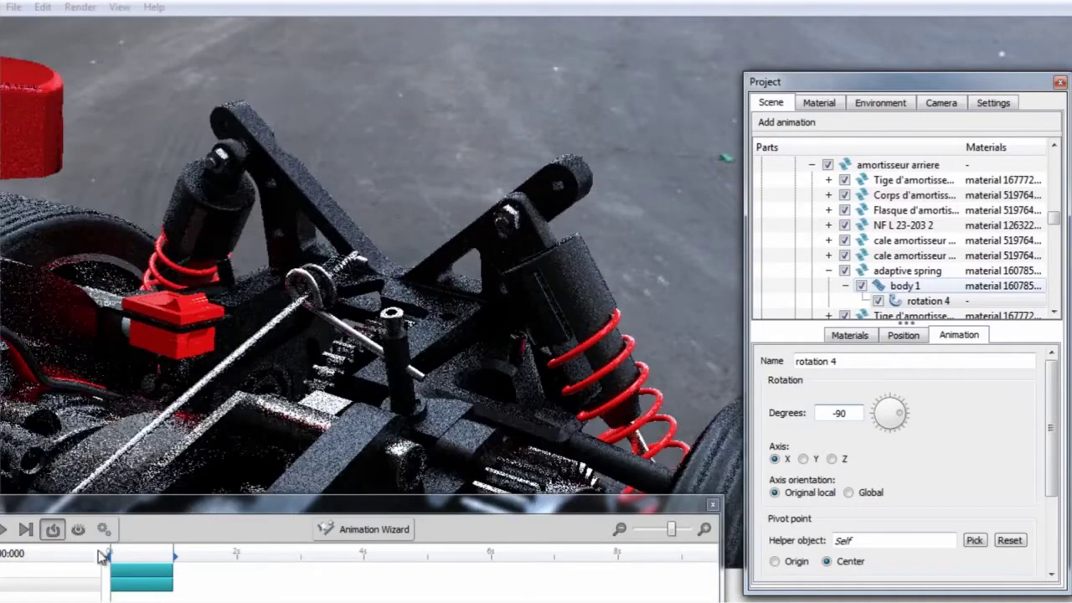
{"action": "left_click", "coordinate": [163, 553]}
{"action": "left_click_drag", "start_coordinate": [165, 552], "coordinate": [172, 553]}
{"action": "scroll", "coordinate": [209, 437], "scroll_direction": "up", "scroll_amount": 2}
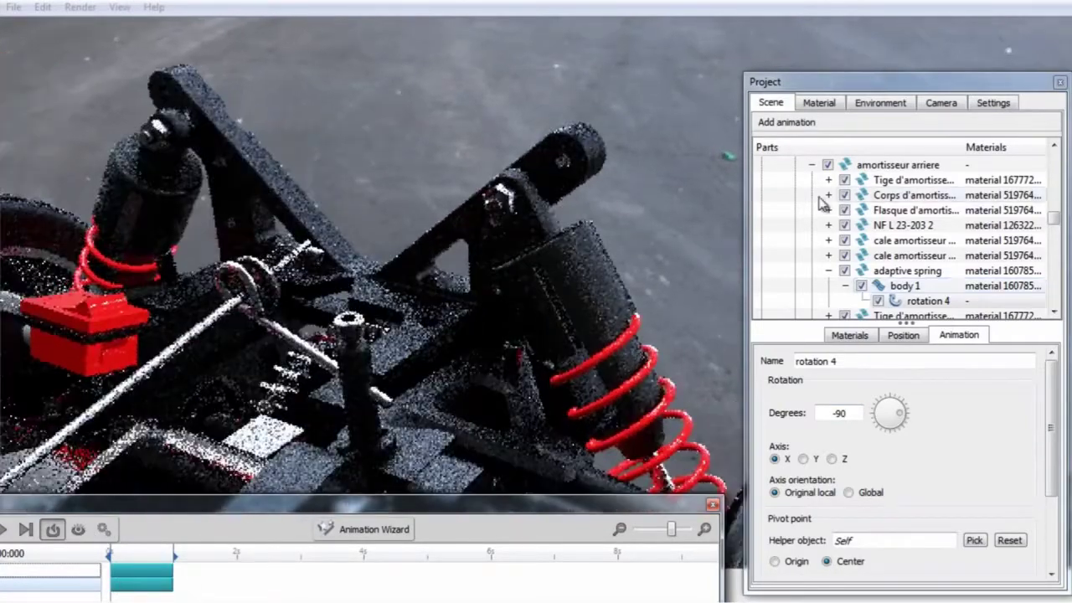
{"action": "scroll", "coordinate": [372, 212], "scroll_direction": "up", "scroll_amount": 3}
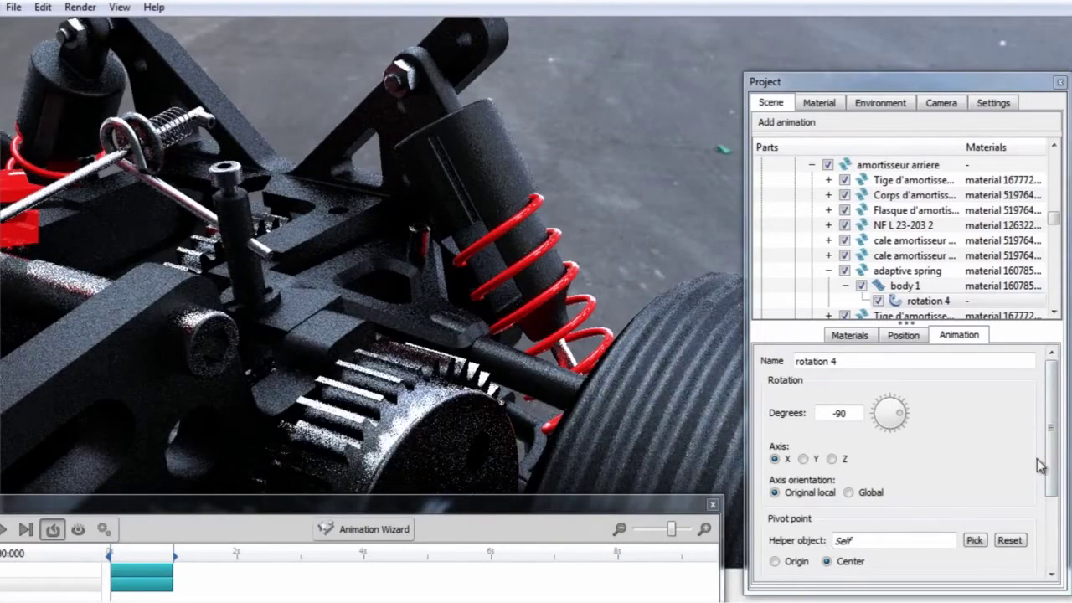
Set rotation 4's pivot to body 1 of REAR SUSPENSION PIVOT under REAR SUSPENSION.
{"action": "left_click_drag", "start_coordinate": [1054, 450], "coordinate": [1026, 485]}
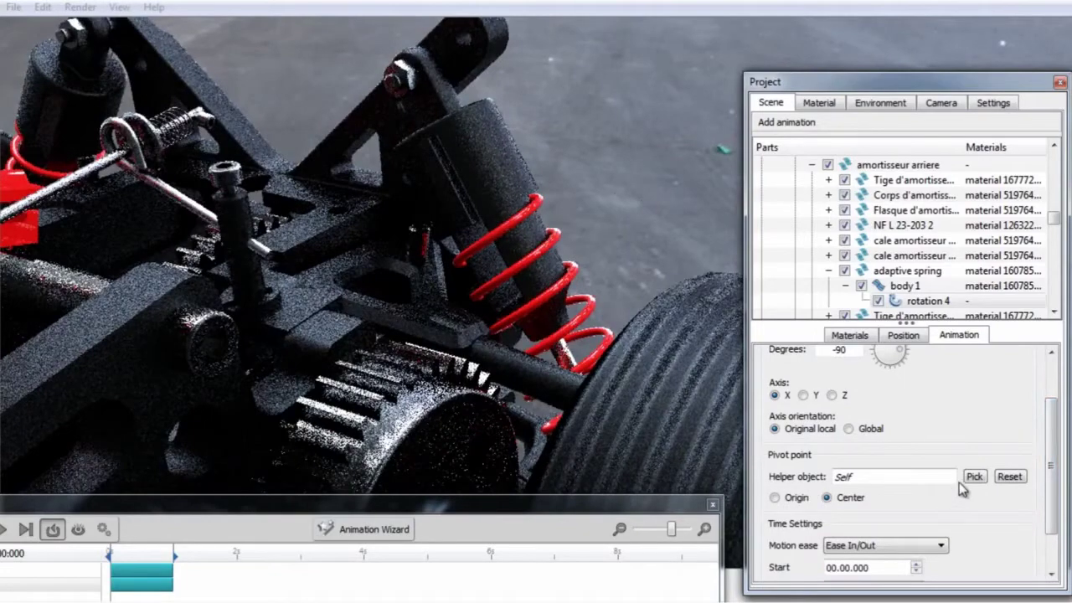
{"action": "left_click", "coordinate": [974, 476]}
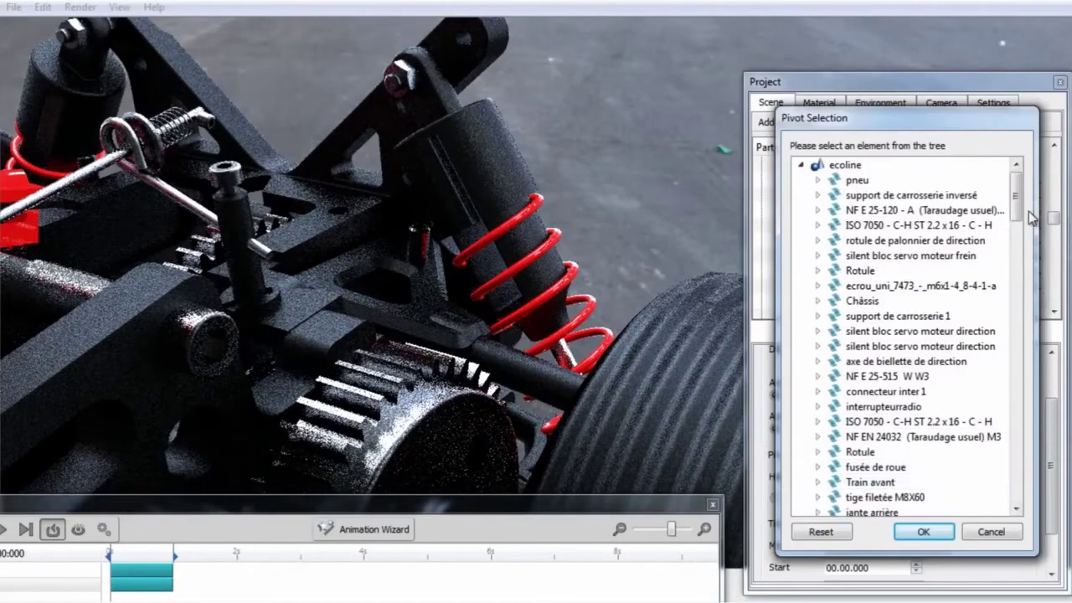
{"action": "left_click_drag", "start_coordinate": [1019, 196], "coordinate": [1017, 377]}
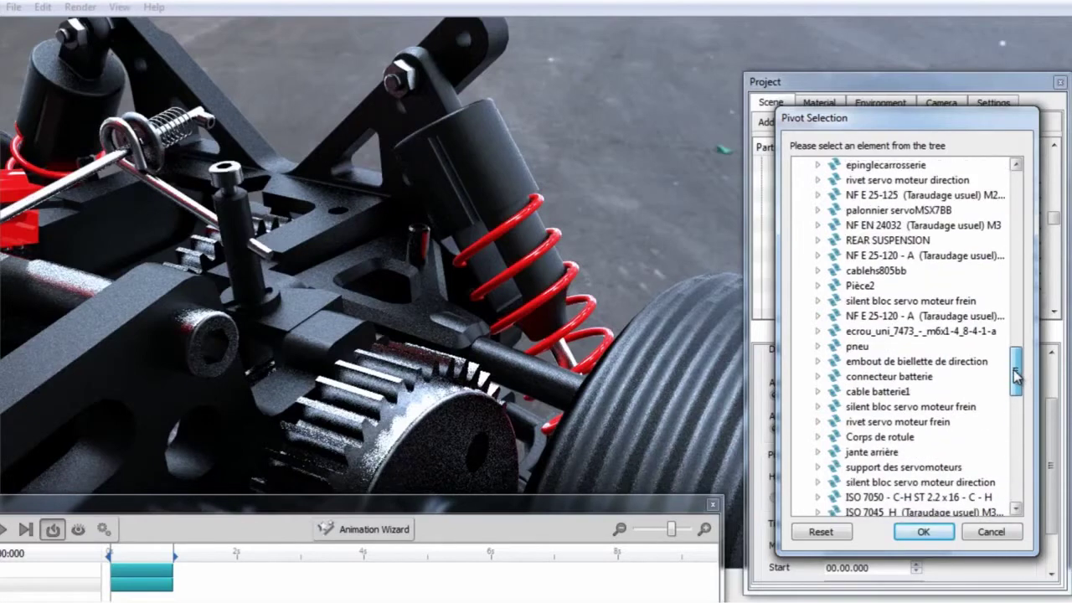
{"action": "left_click", "coordinate": [817, 240]}
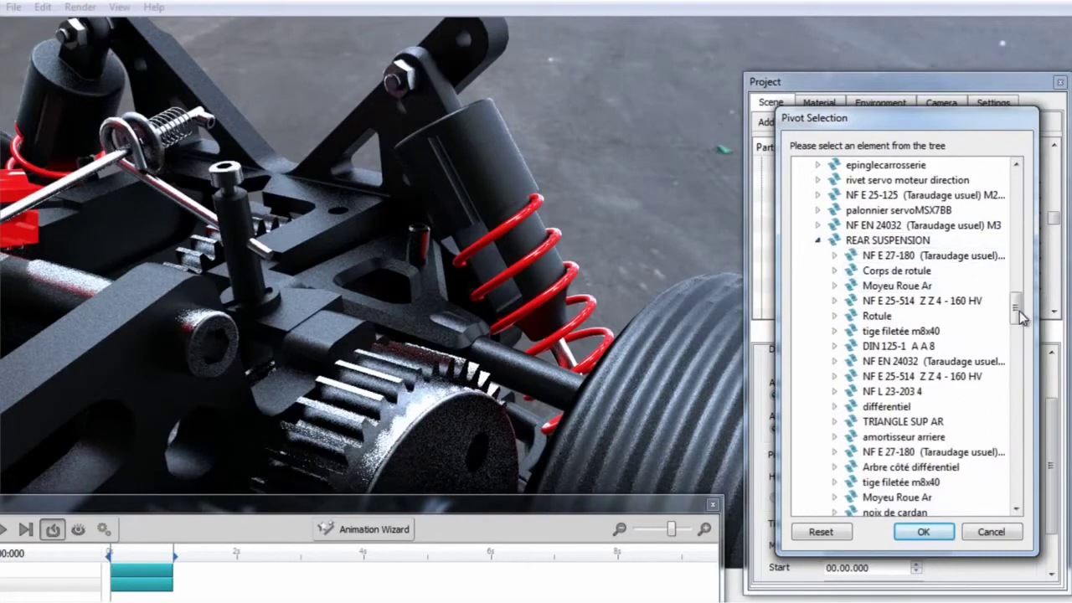
{"action": "left_click_drag", "start_coordinate": [1021, 317], "coordinate": [1014, 362]}
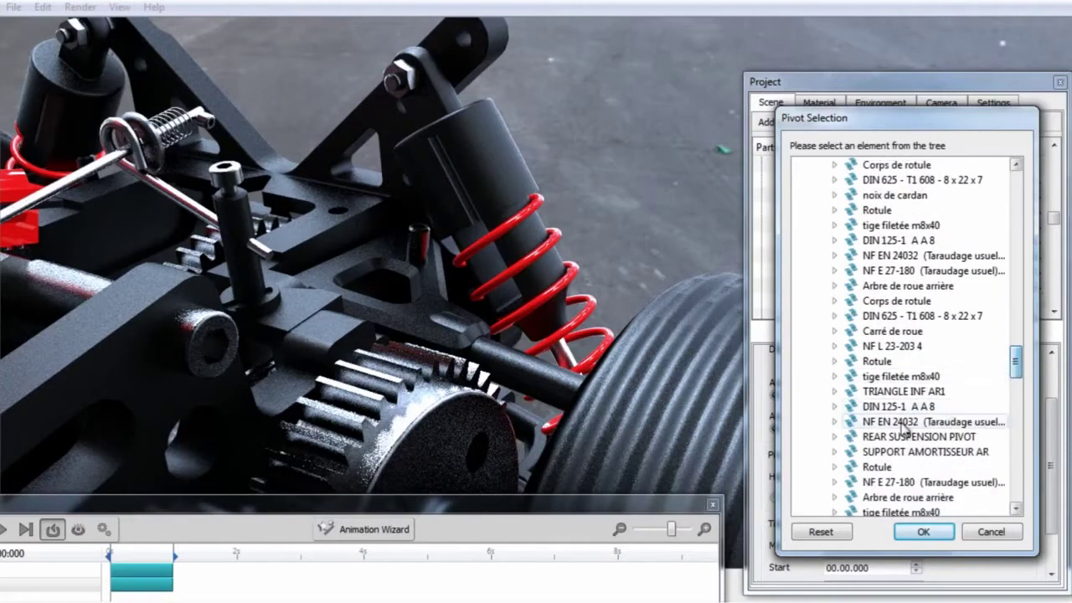
{"action": "left_click", "coordinate": [850, 437]}
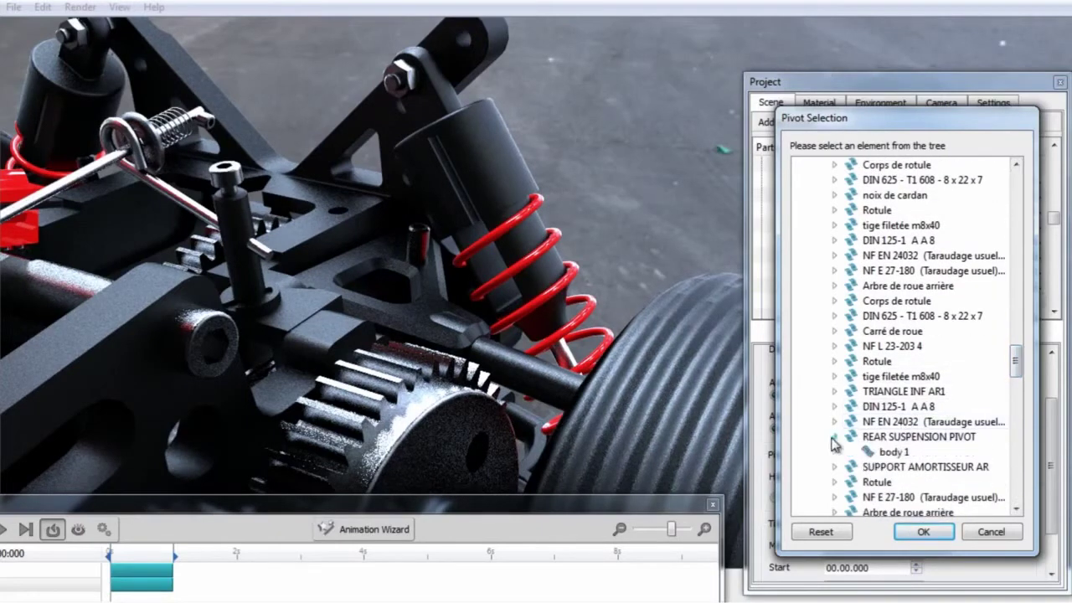
{"action": "left_click", "coordinate": [894, 453]}
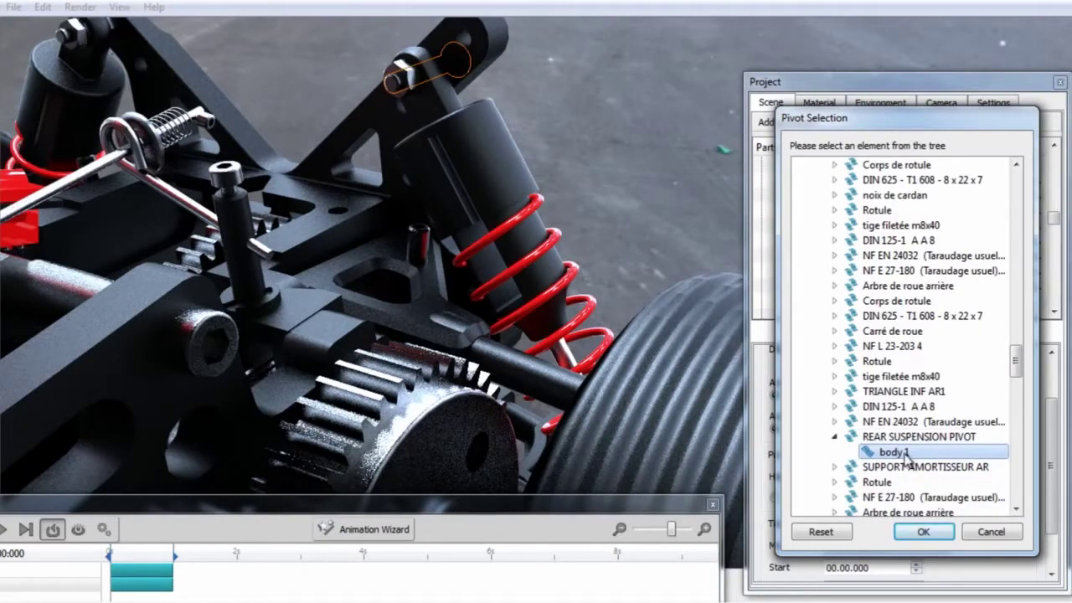
{"action": "left_click", "coordinate": [921, 533]}
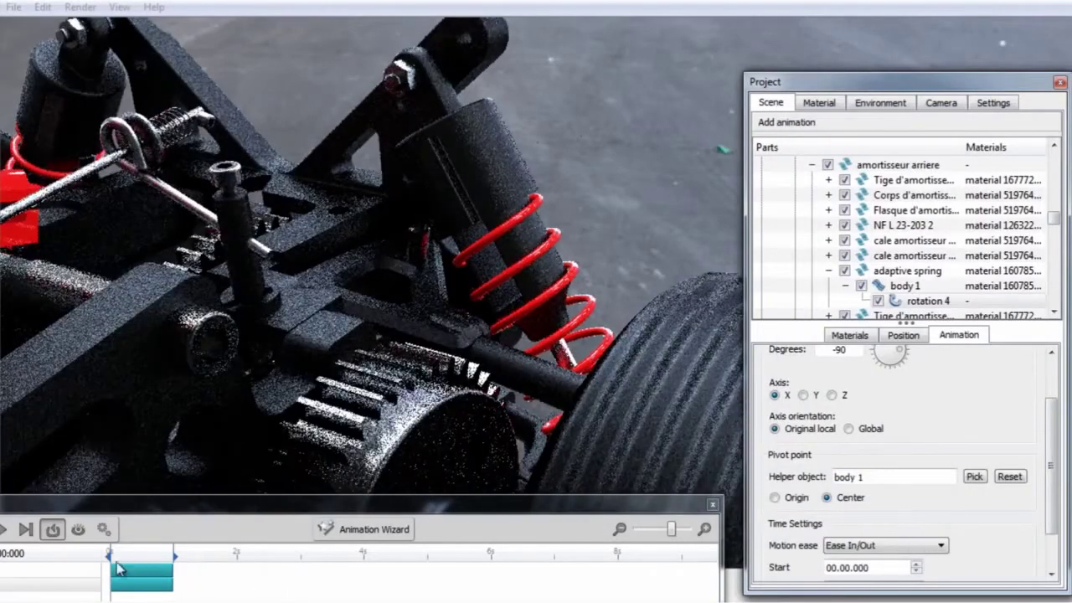
Scrub the timeline to preview the spring's swing and bring the full timeline into view.
{"action": "left_click", "coordinate": [117, 570]}
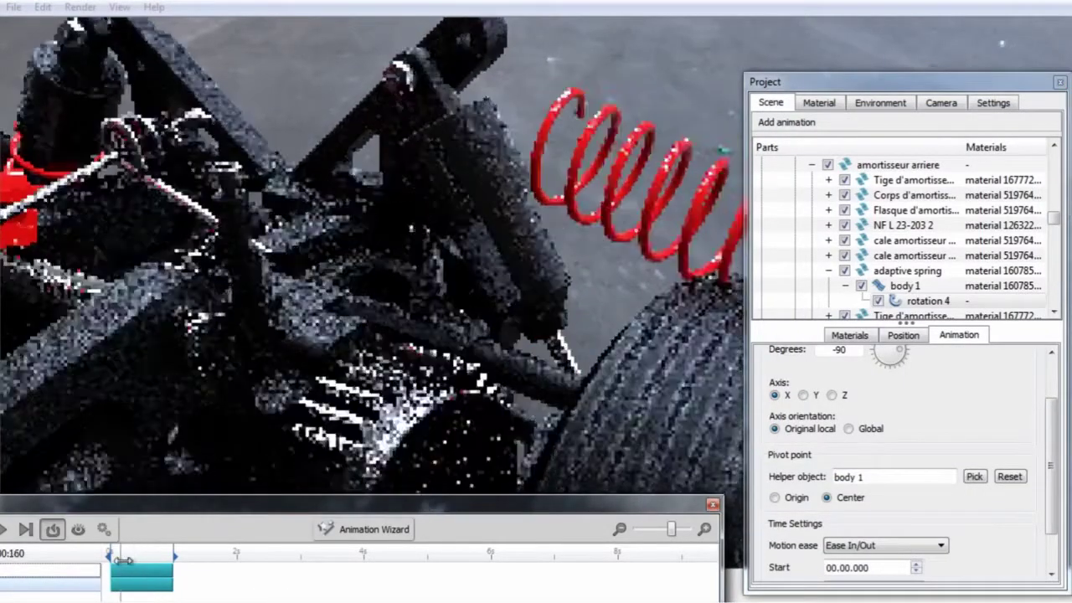
{"action": "left_click_drag", "start_coordinate": [123, 561], "coordinate": [172, 557]}
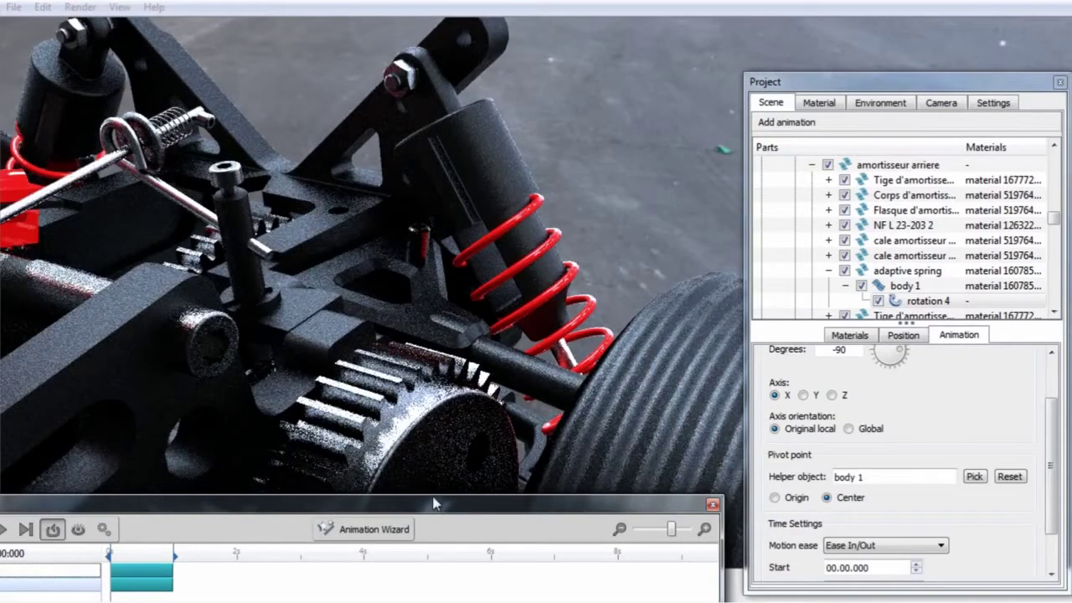
{"action": "left_click_drag", "start_coordinate": [434, 503], "coordinate": [627, 465]}
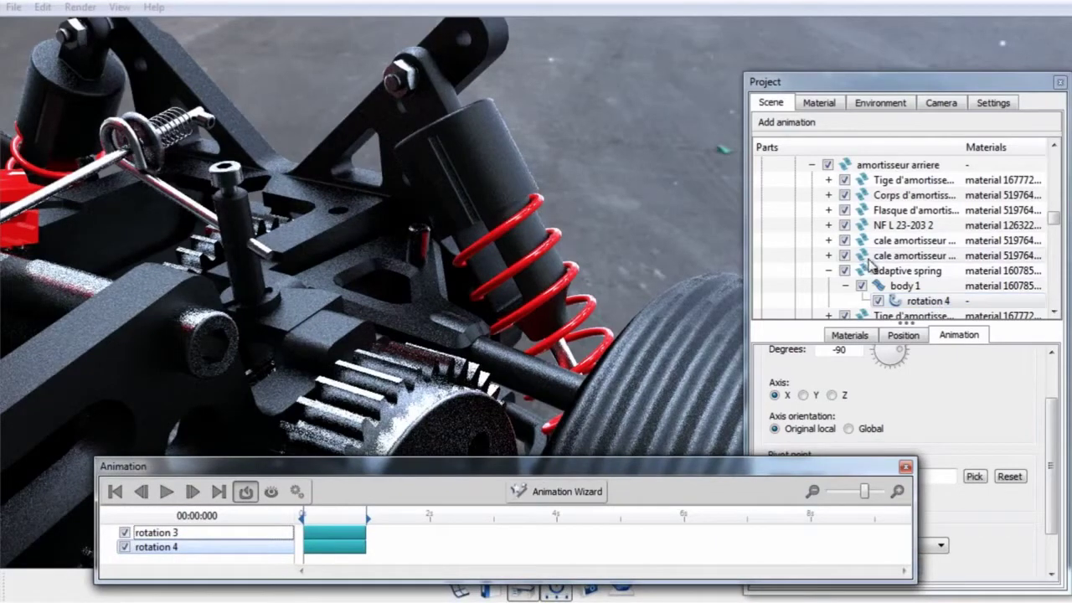
Copy rotation 4 and paste it as a linked animation on the shock body's body 1.
{"action": "left_click", "coordinate": [926, 301]}
{"action": "right_click", "coordinate": [950, 303]}
{"action": "left_click", "coordinate": [977, 317]}
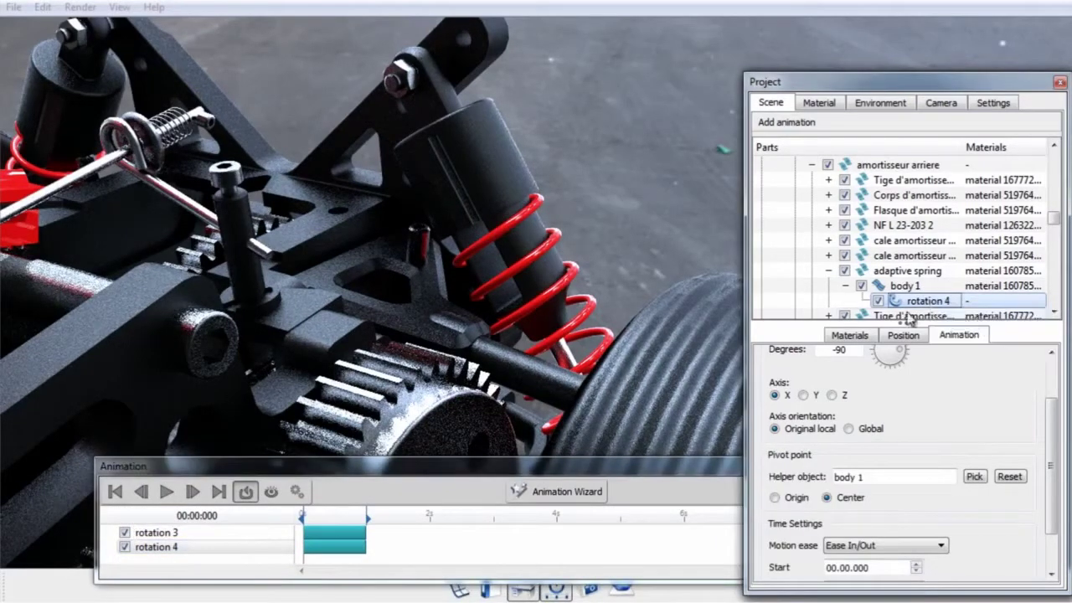
{"action": "left_click", "coordinate": [553, 278]}
{"action": "left_click", "coordinate": [895, 211]}
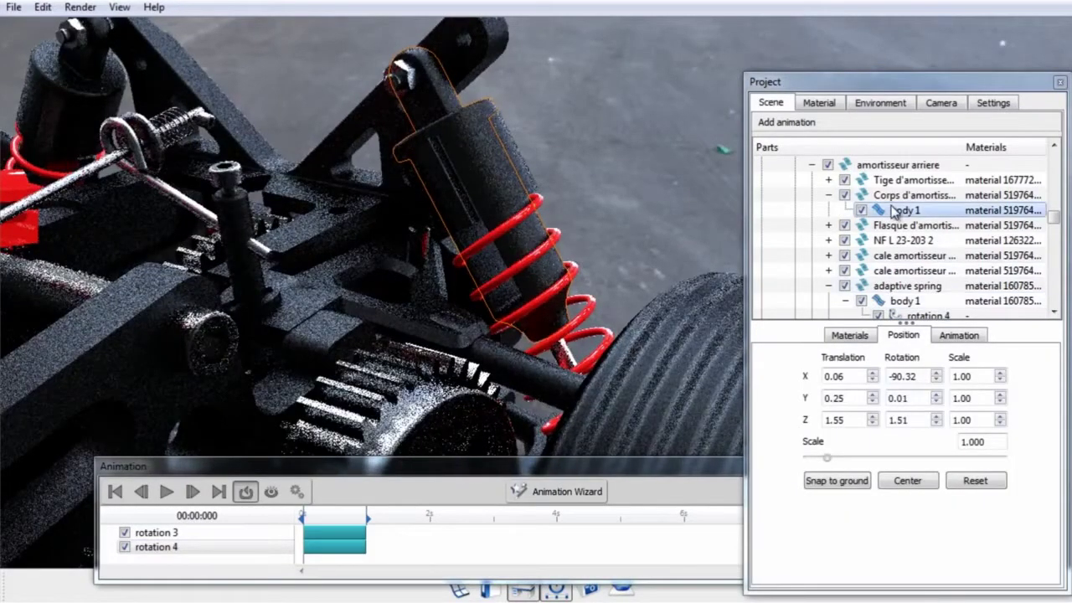
{"action": "right_click", "coordinate": [895, 211]}
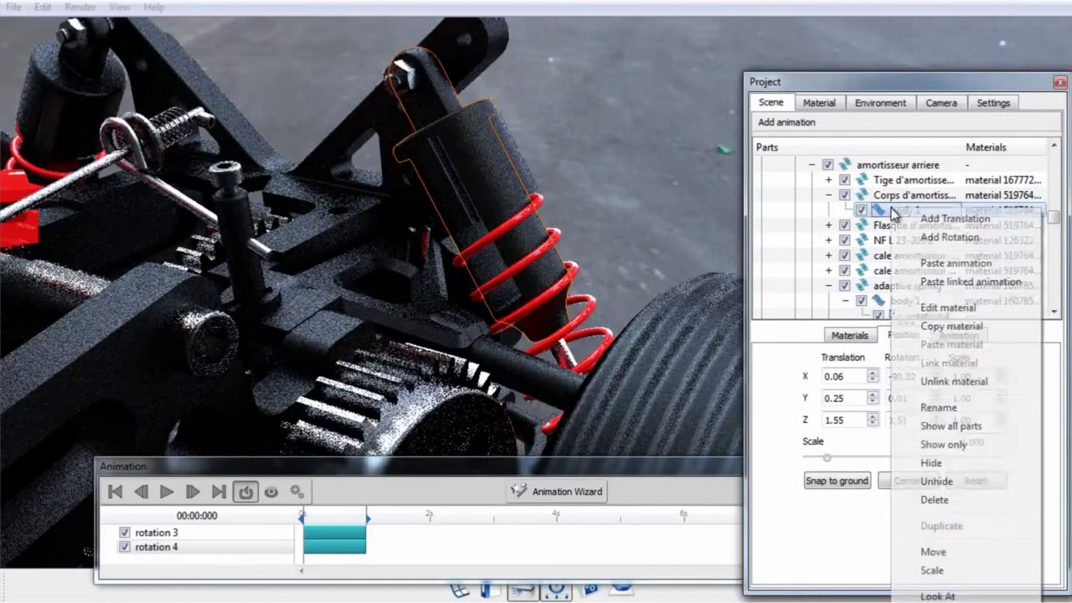
{"action": "left_click", "coordinate": [982, 282]}
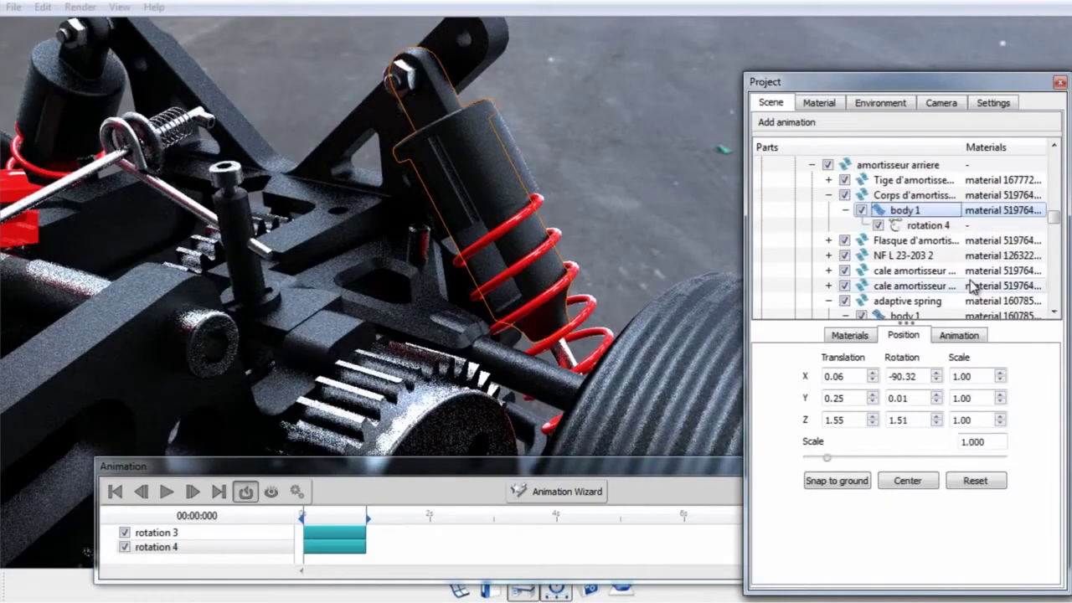
Change rotation 4's angle to -99 degrees and rewind the preview to the start.
{"action": "left_click", "coordinate": [924, 227]}
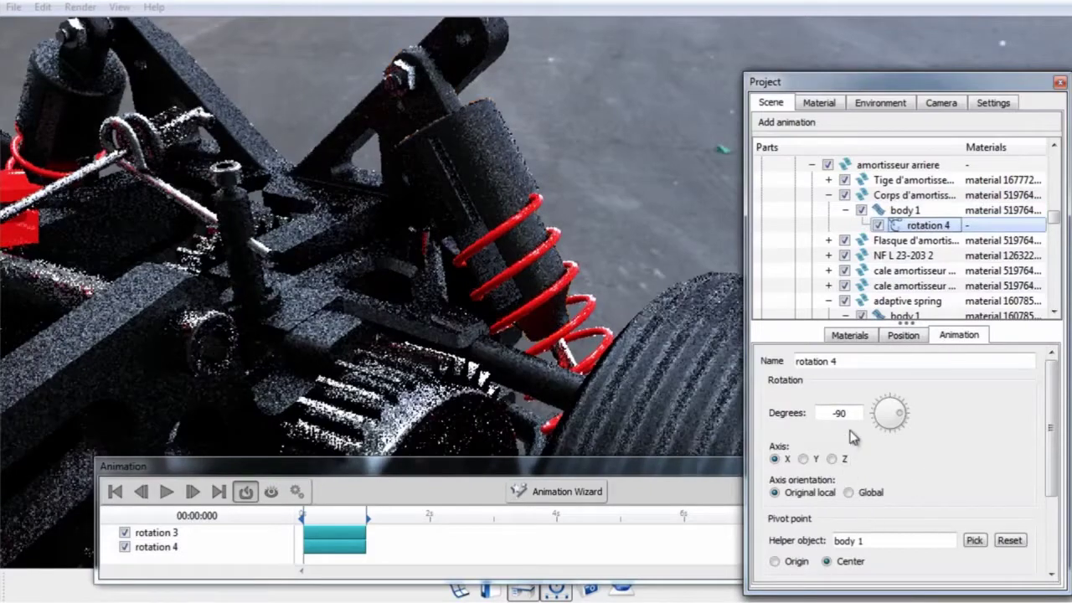
{"action": "left_click_drag", "start_coordinate": [893, 412], "coordinate": [902, 417]}
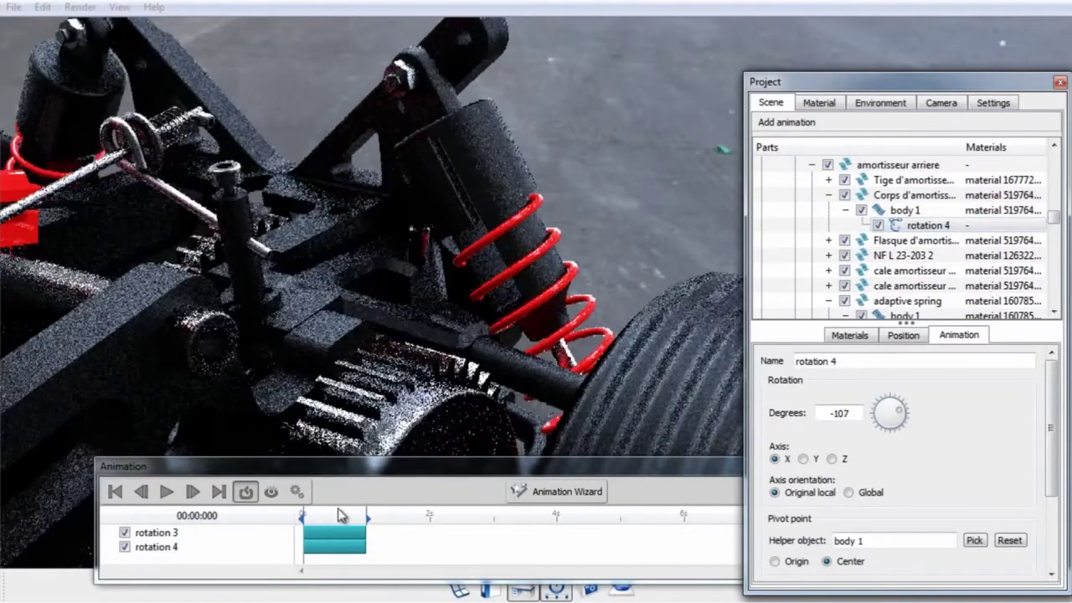
{"action": "left_click", "coordinate": [334, 515]}
{"action": "left_click_drag", "start_coordinate": [893, 411], "coordinate": [901, 417]}
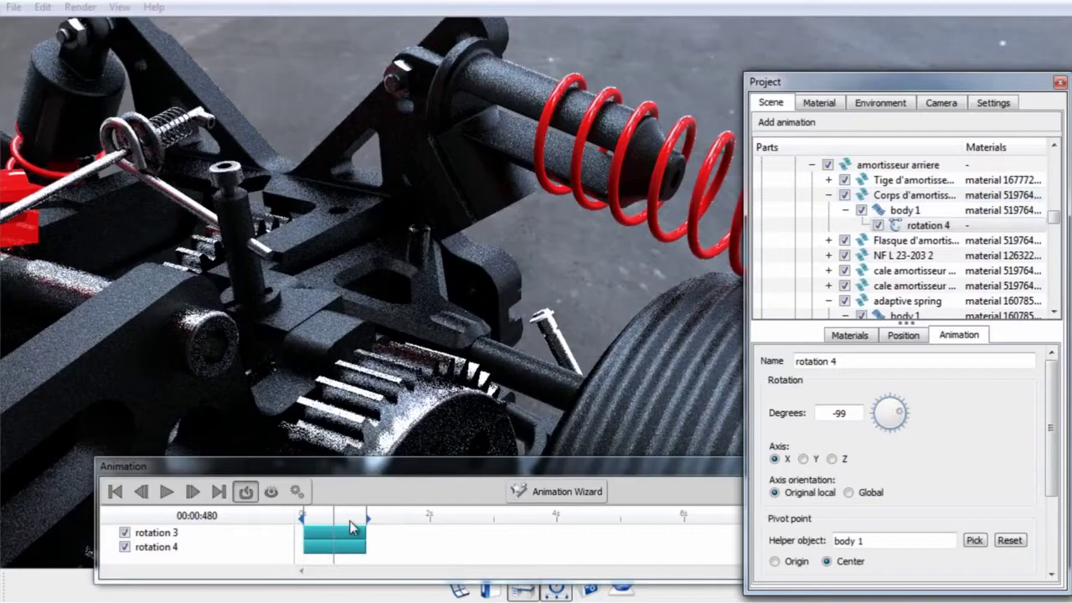
{"action": "left_click_drag", "start_coordinate": [337, 519], "coordinate": [302, 518]}
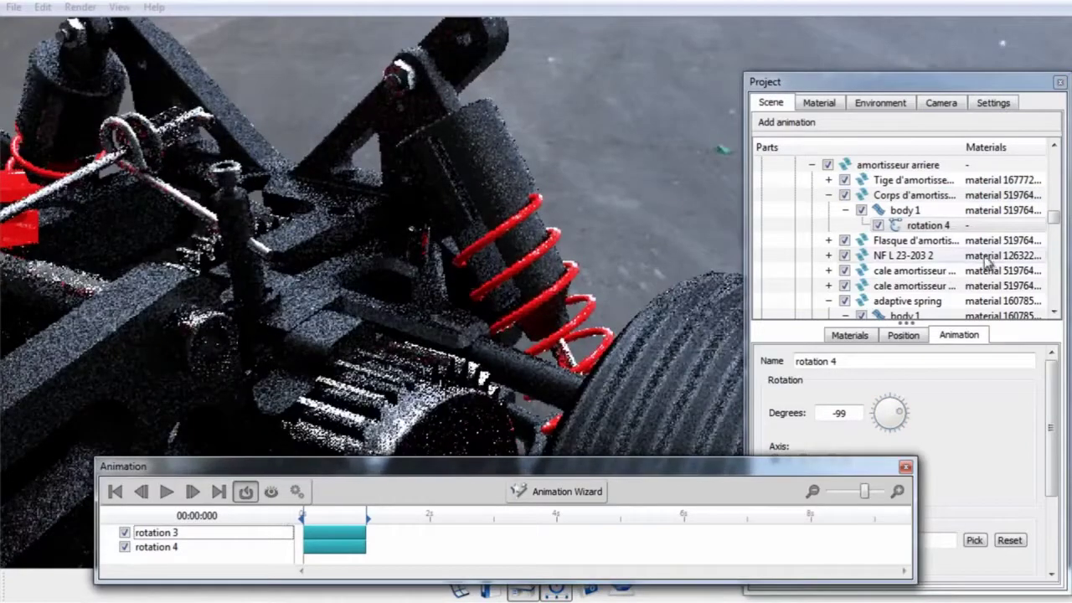
Paste rotation 4 as a linked animation on the cale amortisseur spacer's body 1.
{"action": "left_click", "coordinate": [926, 225]}
{"action": "right_click", "coordinate": [930, 226]}
{"action": "left_click", "coordinate": [430, 92]}
{"action": "left_click", "coordinate": [476, 112]}
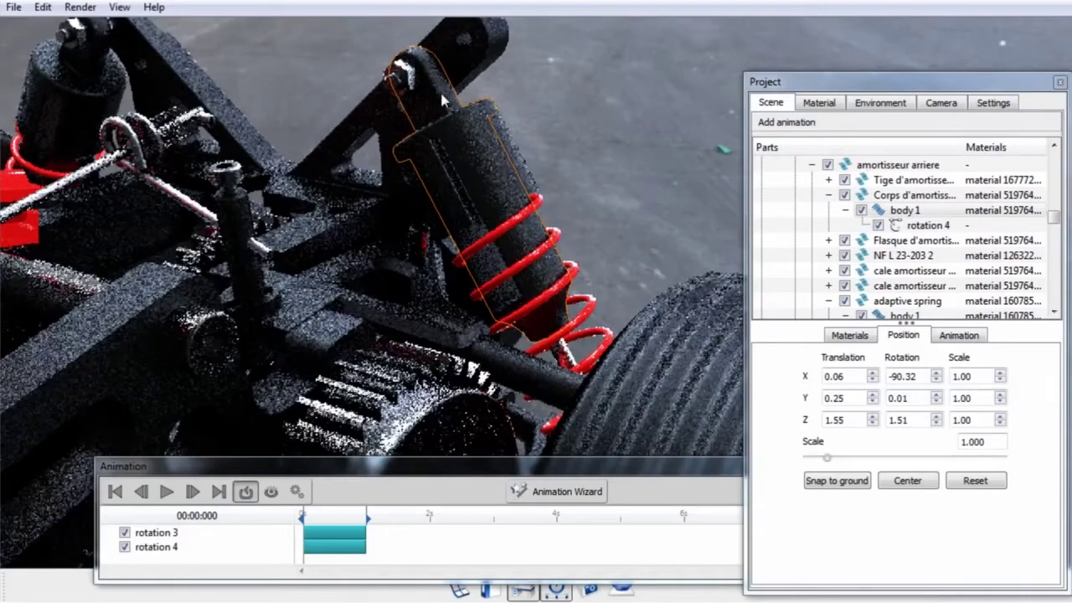
{"action": "left_click", "coordinate": [453, 145]}
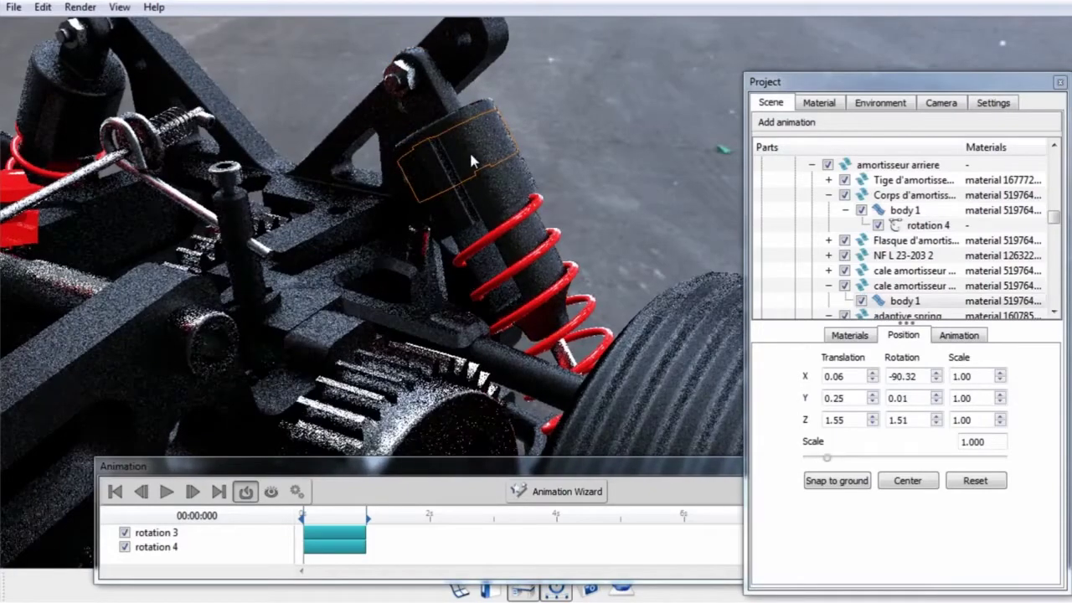
{"action": "right_click", "coordinate": [909, 301]}
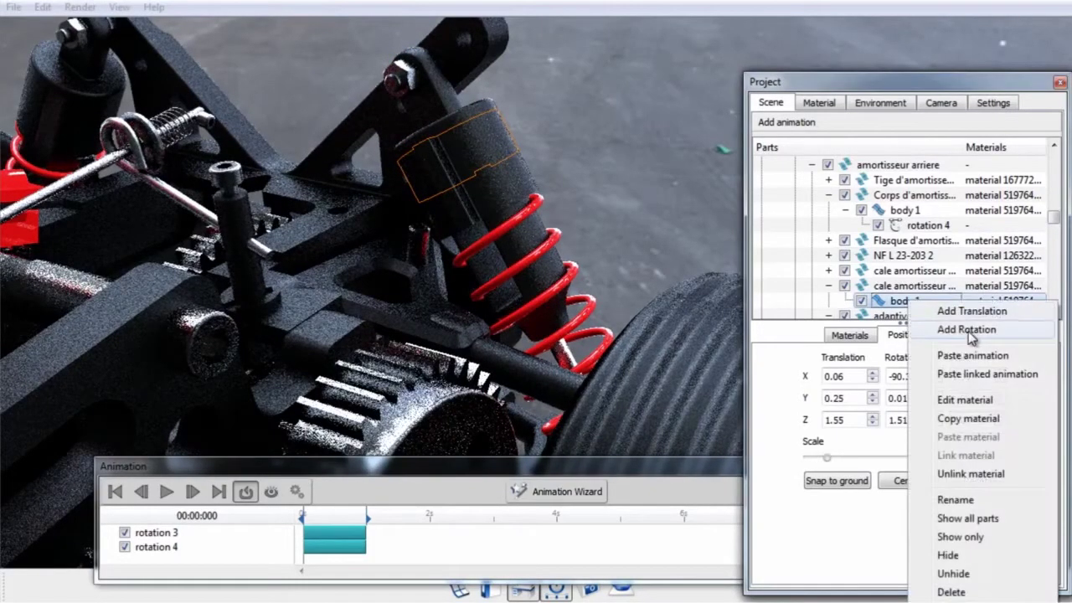
{"action": "left_click", "coordinate": [979, 376]}
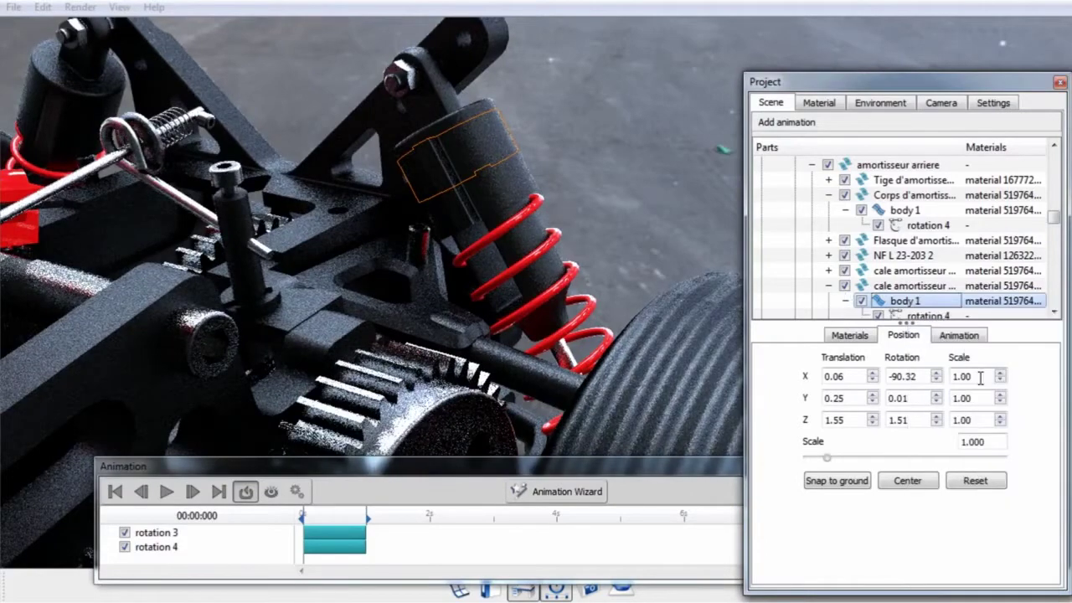
{"action": "left_click", "coordinate": [326, 517]}
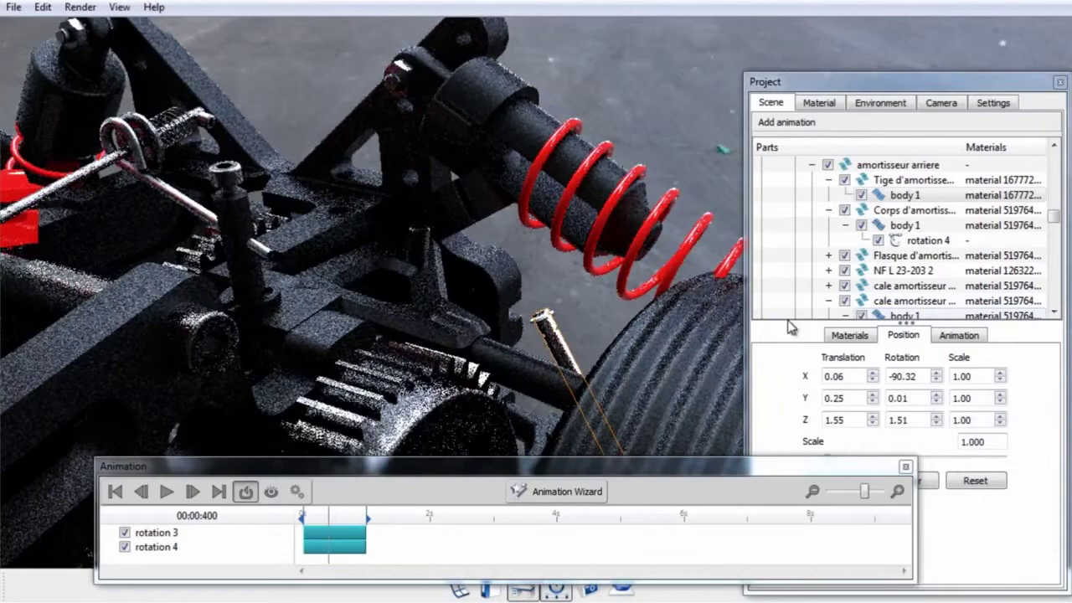
Paste rotation 4 as a linked animation on the Tige d'amortisseur rod's body 1 and preview it.
{"action": "right_click", "coordinate": [929, 196]}
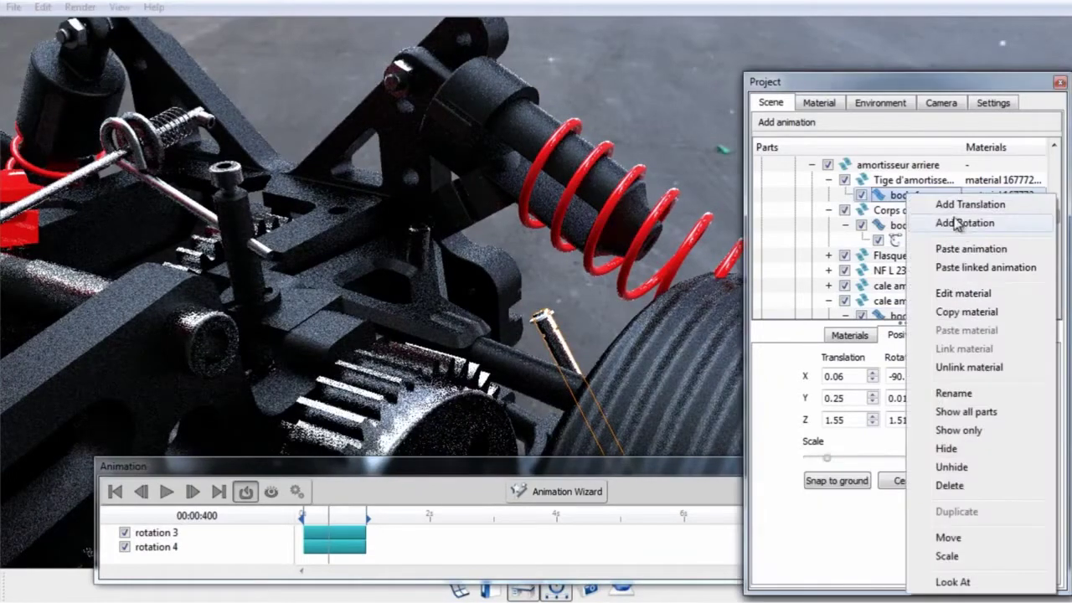
{"action": "left_click", "coordinate": [968, 269]}
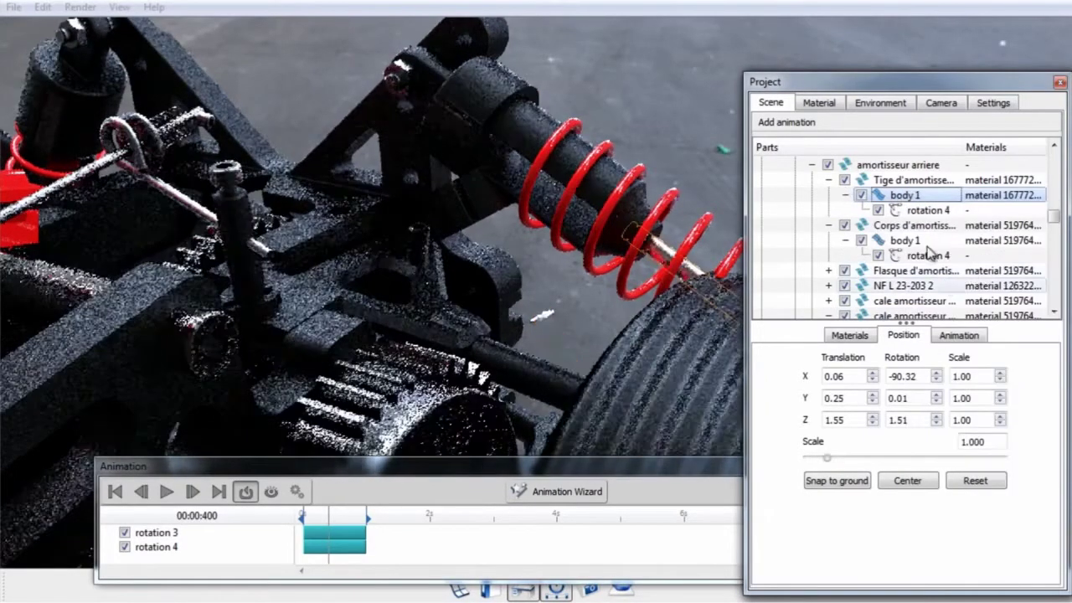
{"action": "left_click_drag", "start_coordinate": [896, 94], "coordinate": [1071, 139]}
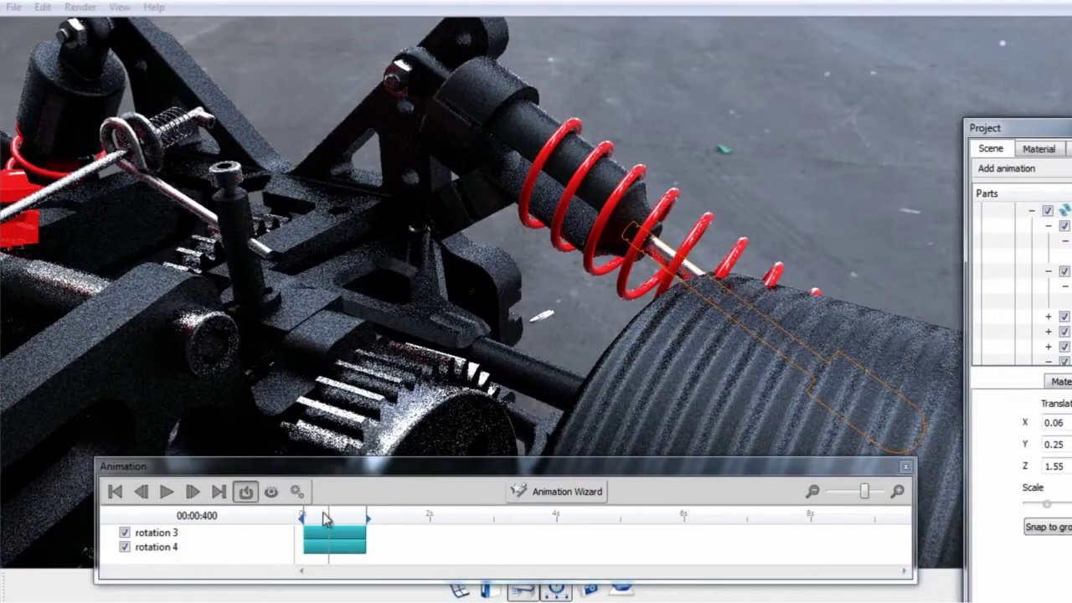
{"action": "left_click_drag", "start_coordinate": [328, 516], "coordinate": [352, 516]}
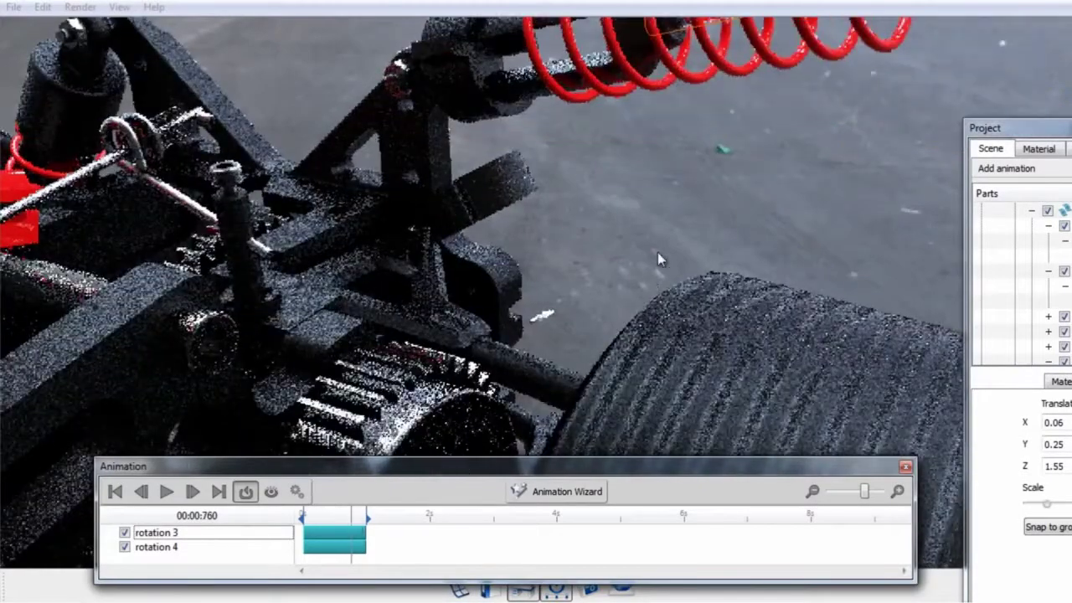
Zoom out, rewind the damper animation to 0, and restore the Project window.
{"action": "scroll", "coordinate": [658, 252], "scroll_direction": "up", "scroll_amount": 5}
{"action": "scroll", "coordinate": [664, 260], "scroll_direction": "down", "scroll_amount": 5}
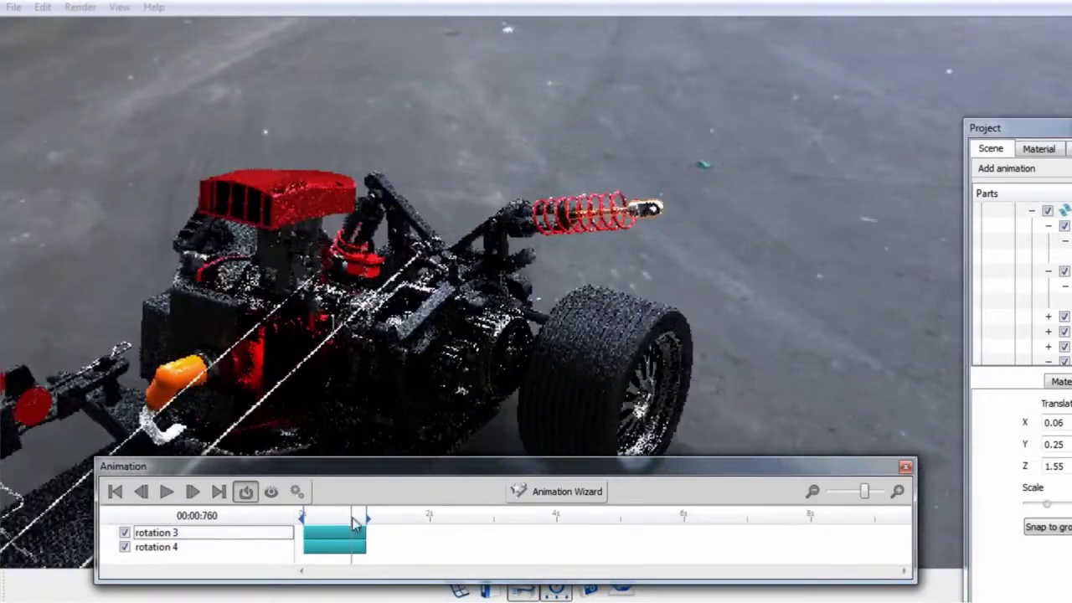
{"action": "left_click_drag", "start_coordinate": [352, 516], "coordinate": [304, 511]}
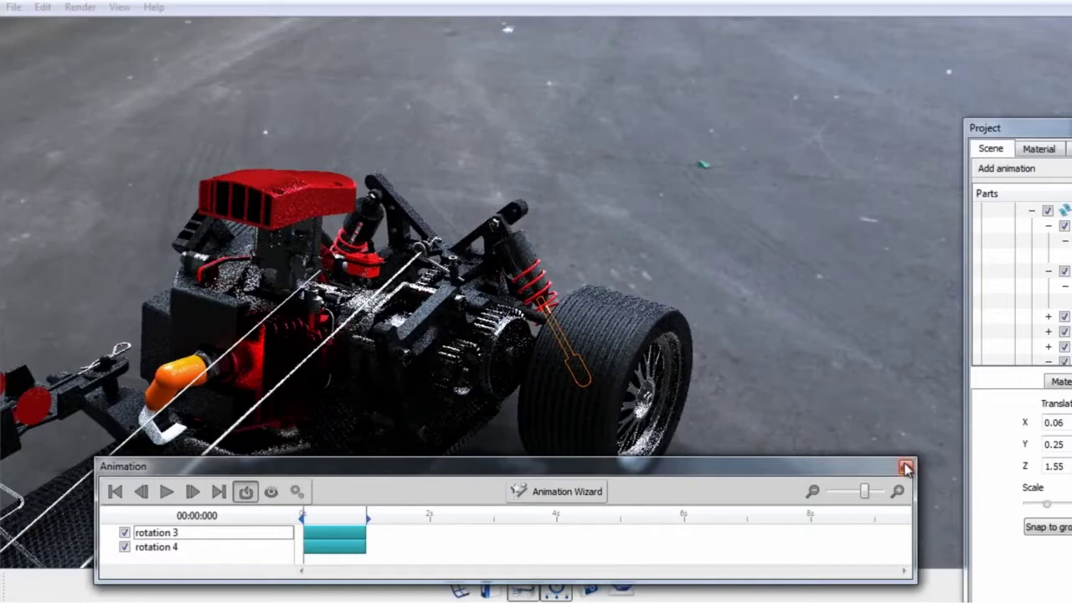
{"action": "left_click_drag", "start_coordinate": [1047, 128], "coordinate": [856, 77]}
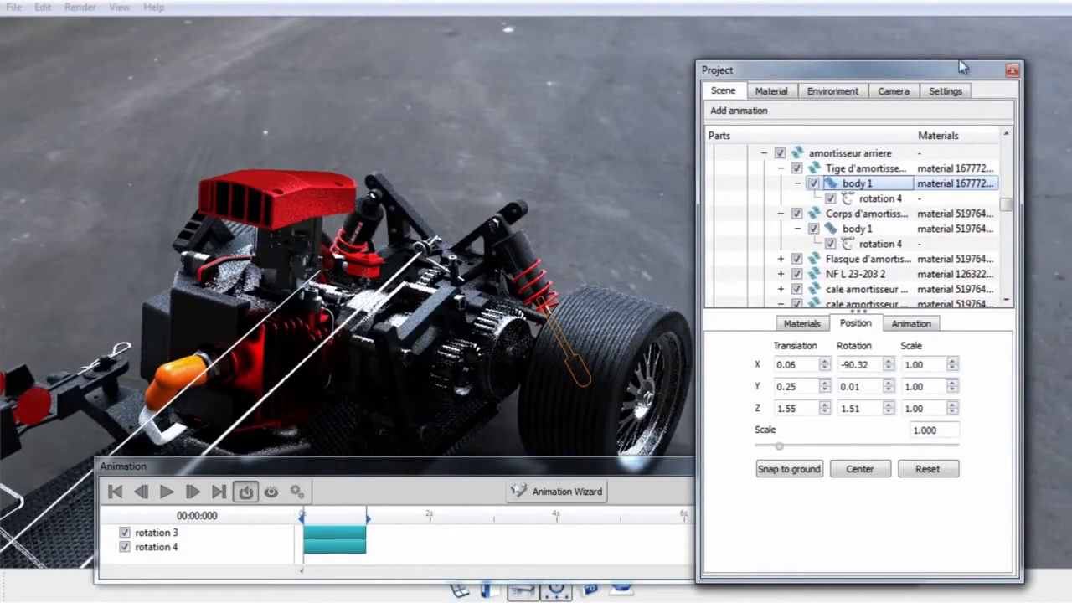